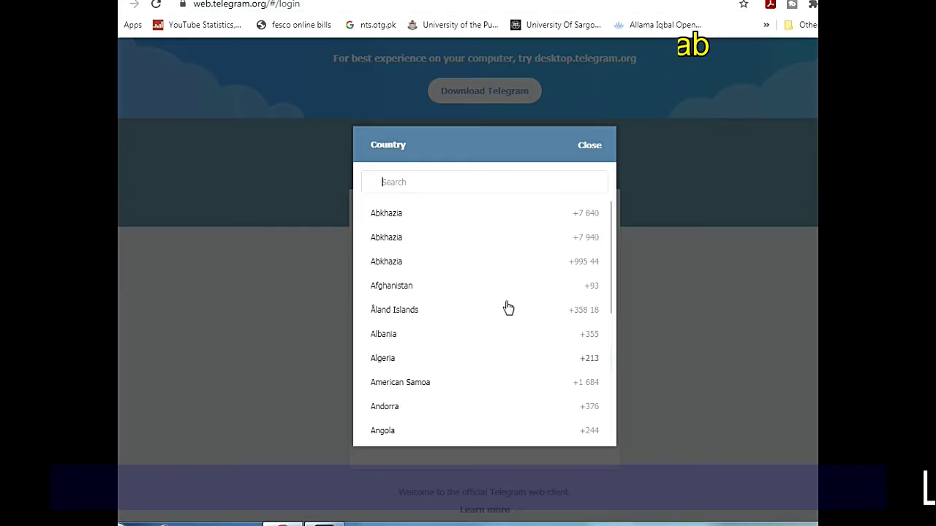
Sign in to Telegram Web with Pakistan as the country, the phone number and the SMS code.
text(paki)
click(423, 212)
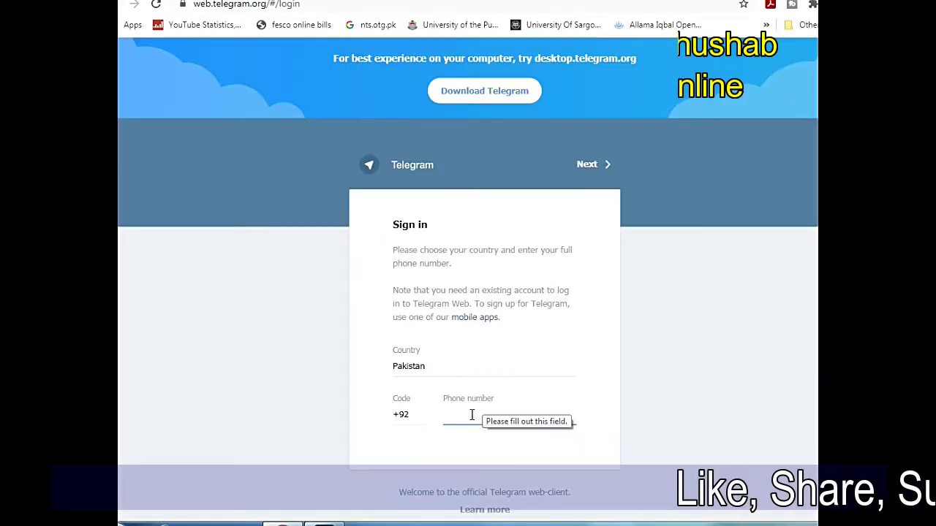
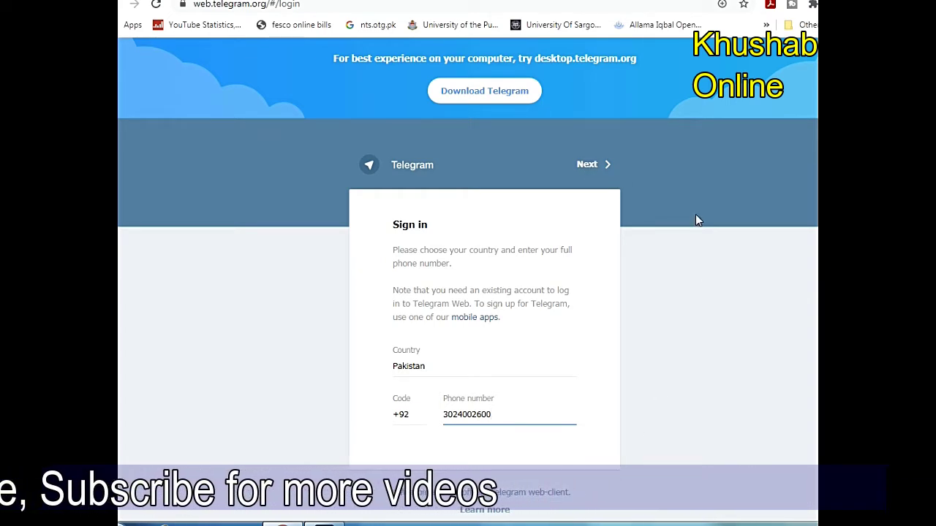
click(590, 166)
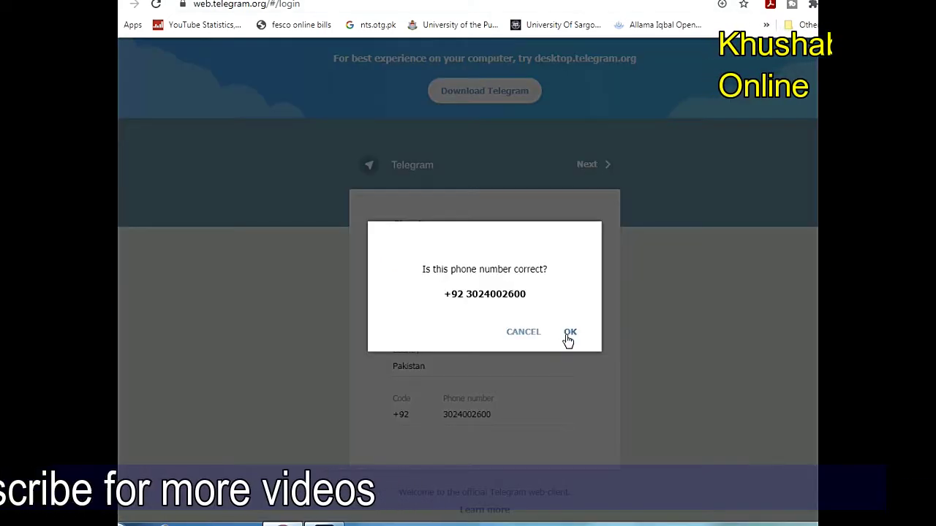
click(569, 334)
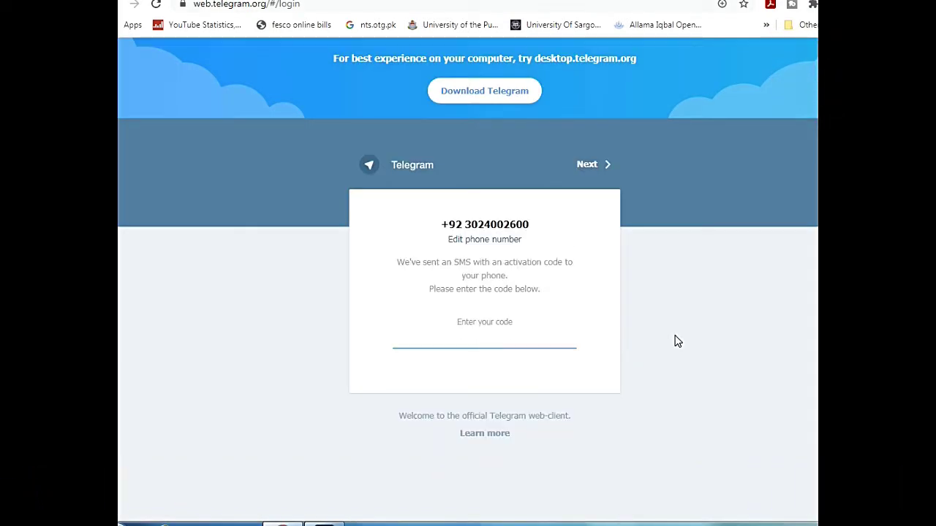
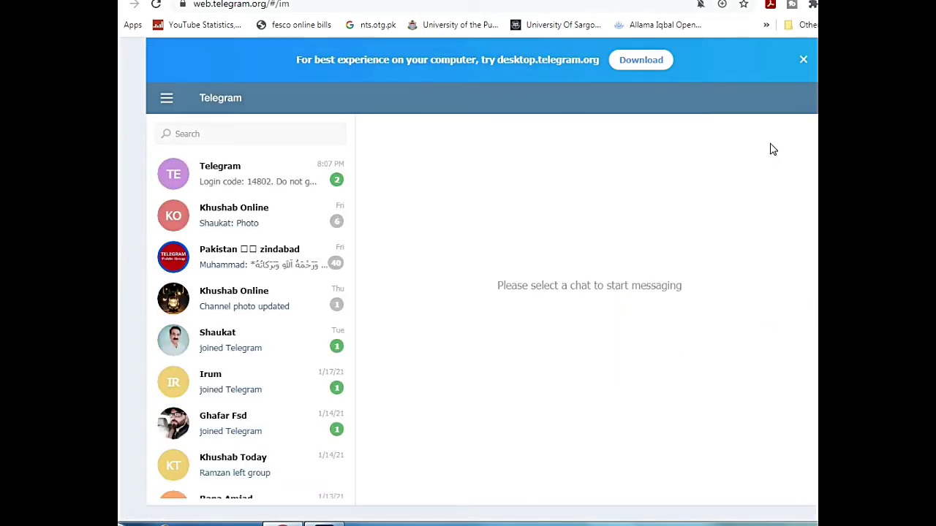
Dismiss the desktop app banner and send 'hi' to the Telegram service chat.
click(802, 59)
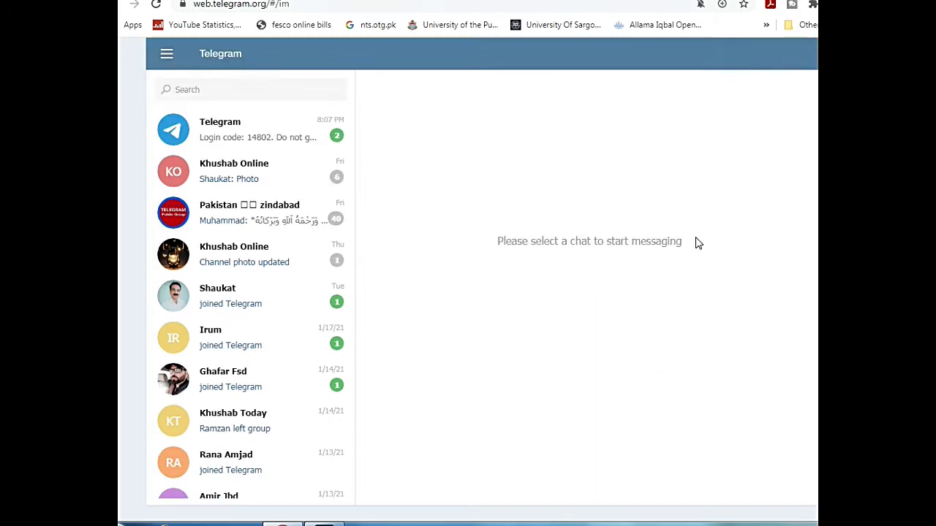
scroll(187, 365, down, 3)
scroll(268, 138, up, 3)
click(267, 132)
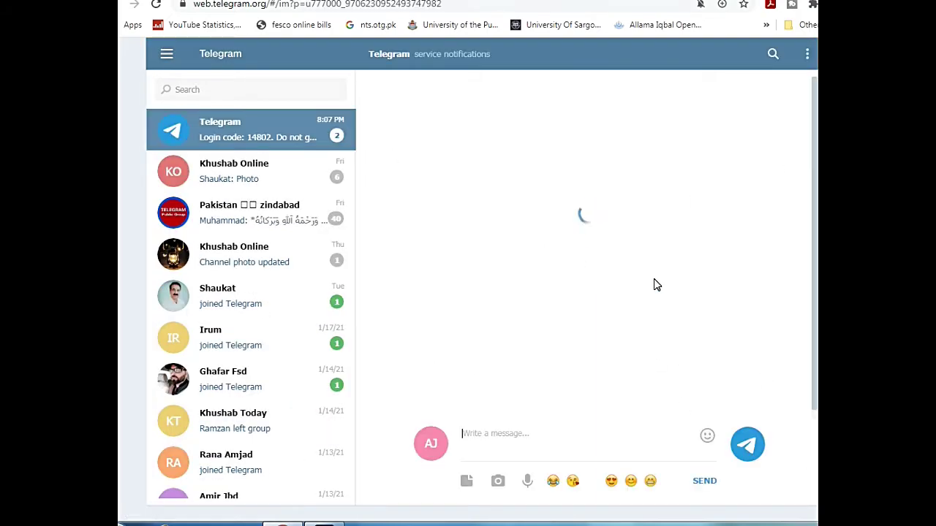
text(hi)
key(Return)
Open the Khushab Online group chat and look at its options list.
scroll(794, 349, up, 5)
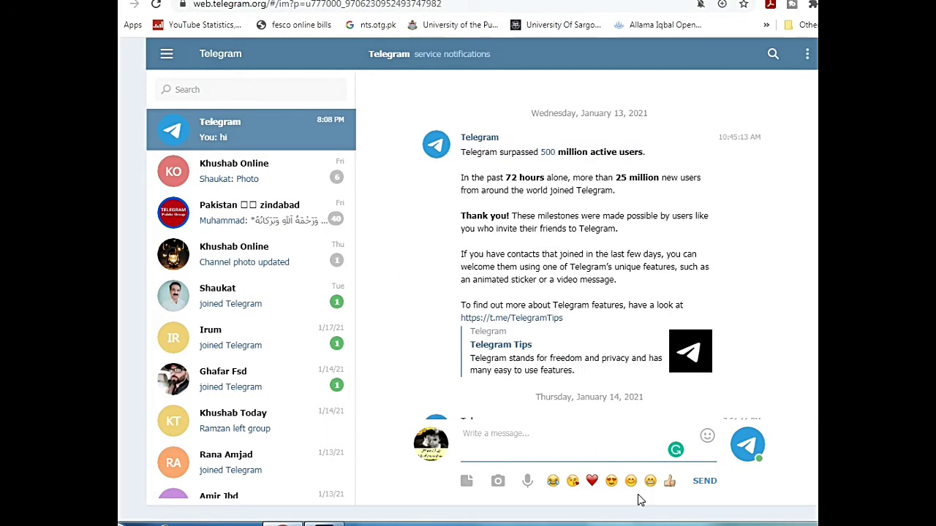
click(249, 172)
scroll(731, 319, down, 4)
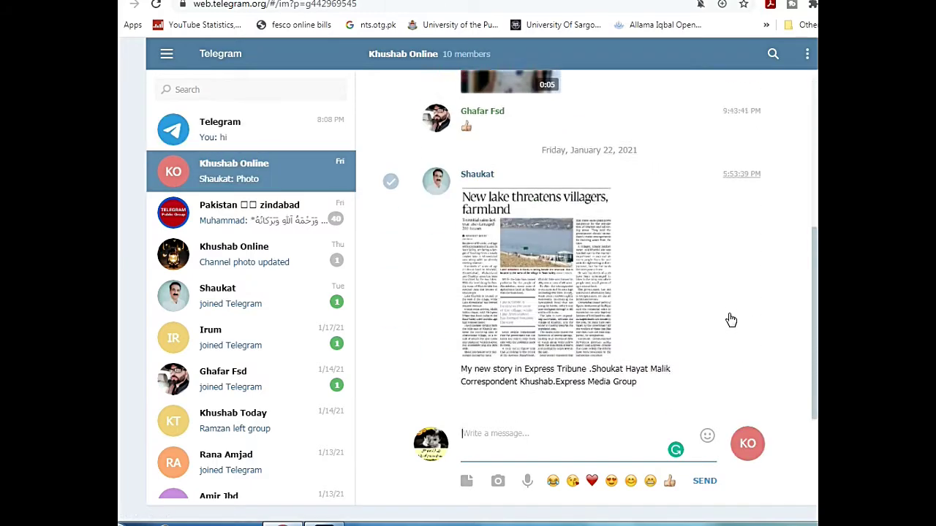
scroll(731, 319, up, 4)
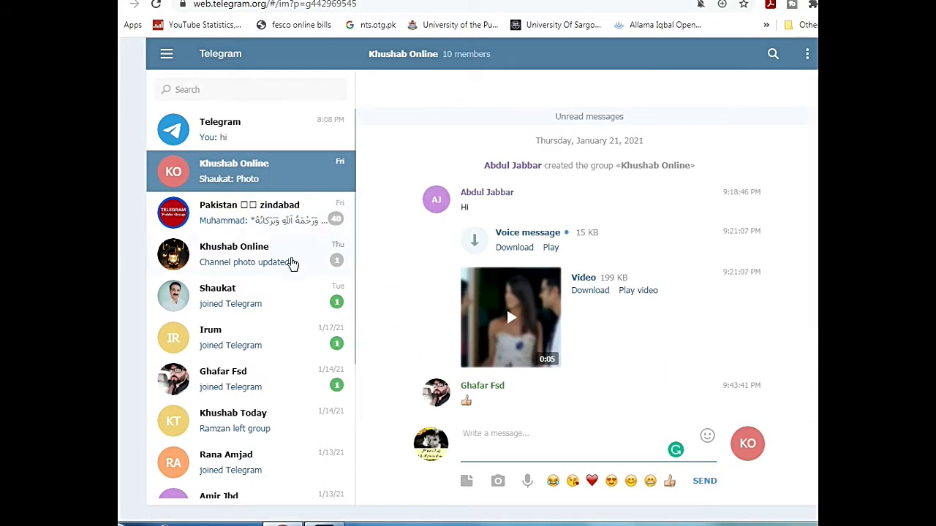
scroll(298, 382, down, 3)
scroll(299, 382, up, 3)
click(808, 56)
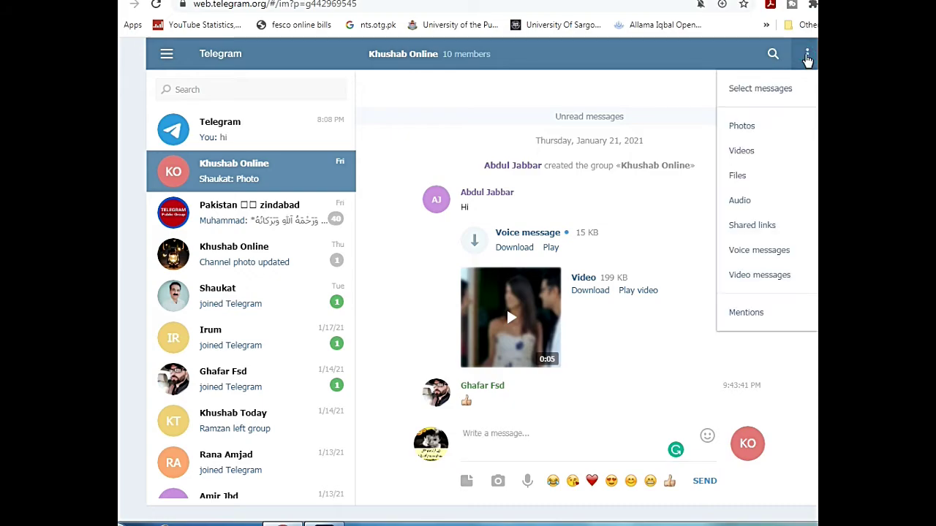
click(526, 119)
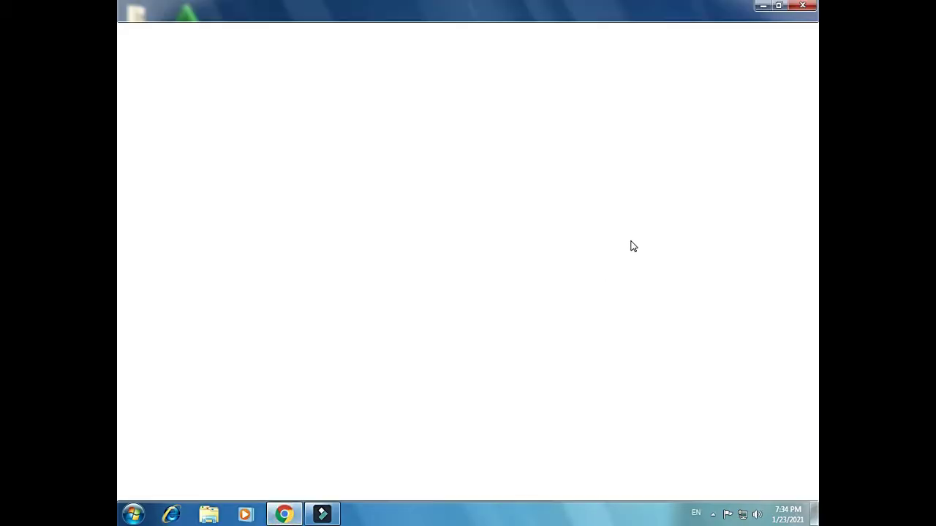
Search Google for 'telegram' and open the Telegram Web sitelink.
click(463, 258)
text(te)
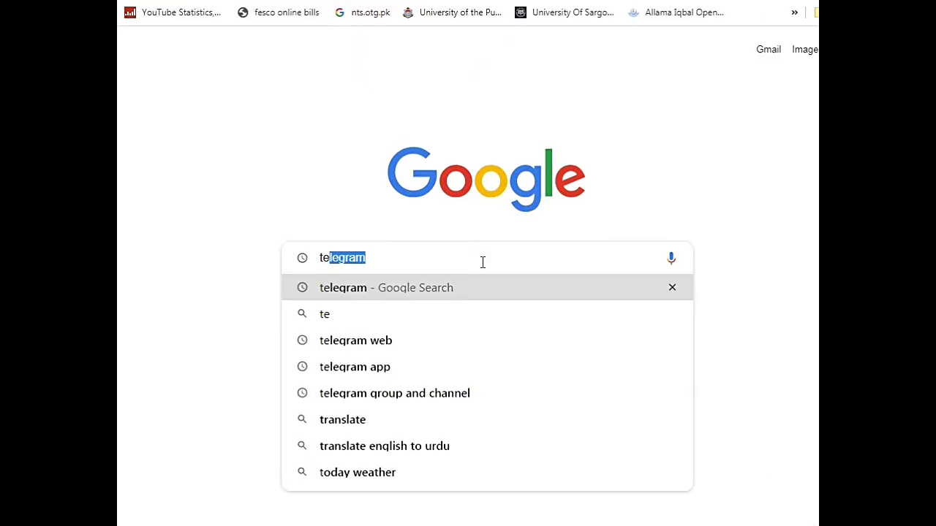
text(legram)
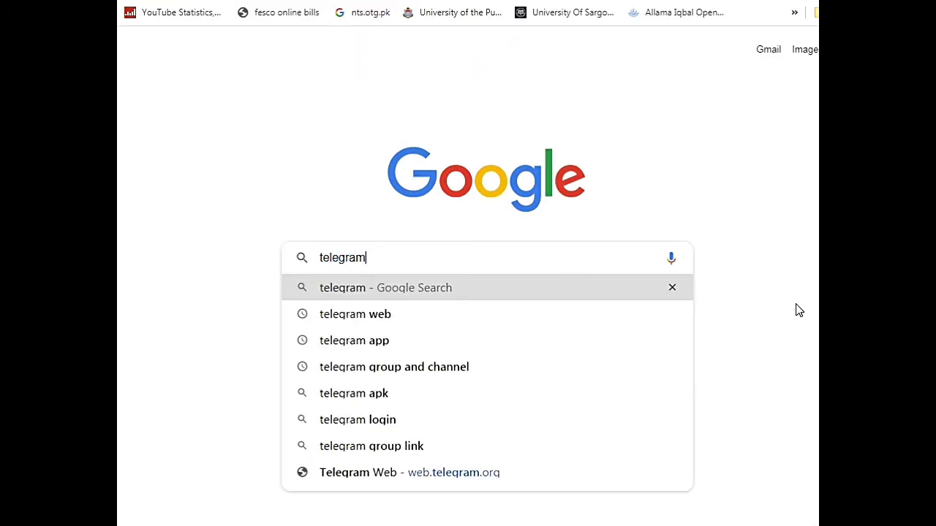
key(Return)
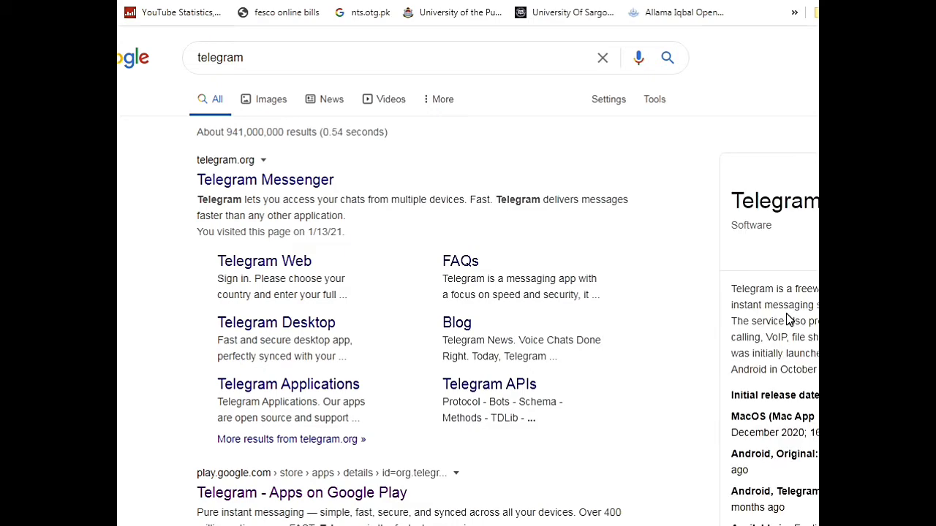
click(298, 271)
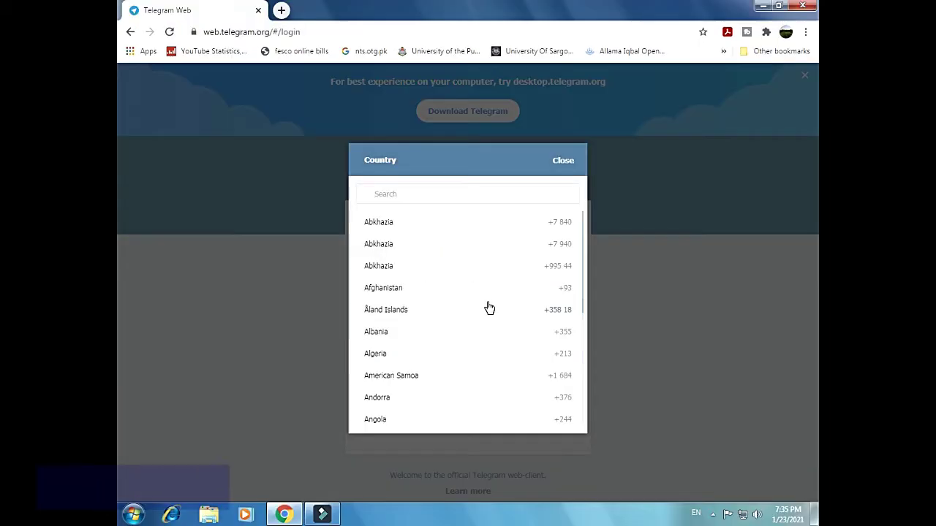
Choose Pakistan, enter and confirm the phone number, then enter the SMS activation code.
text(p)
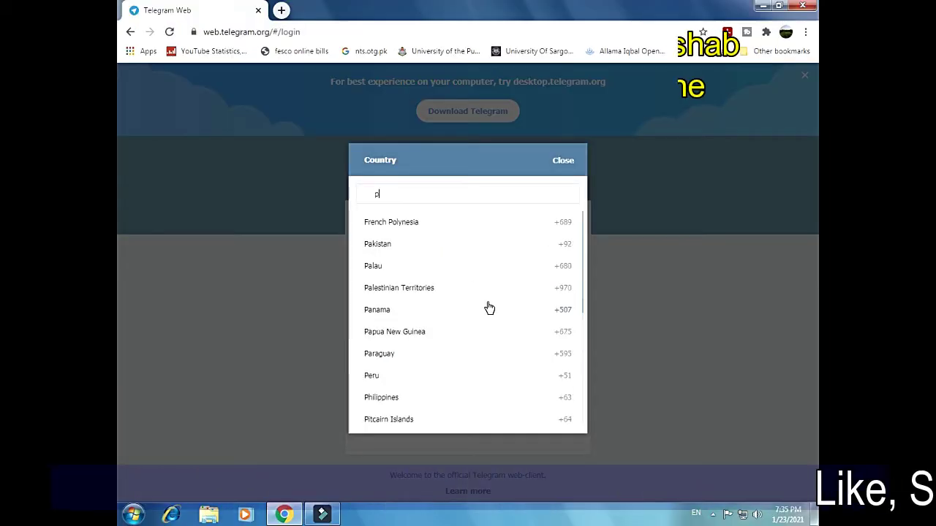
text(aki)
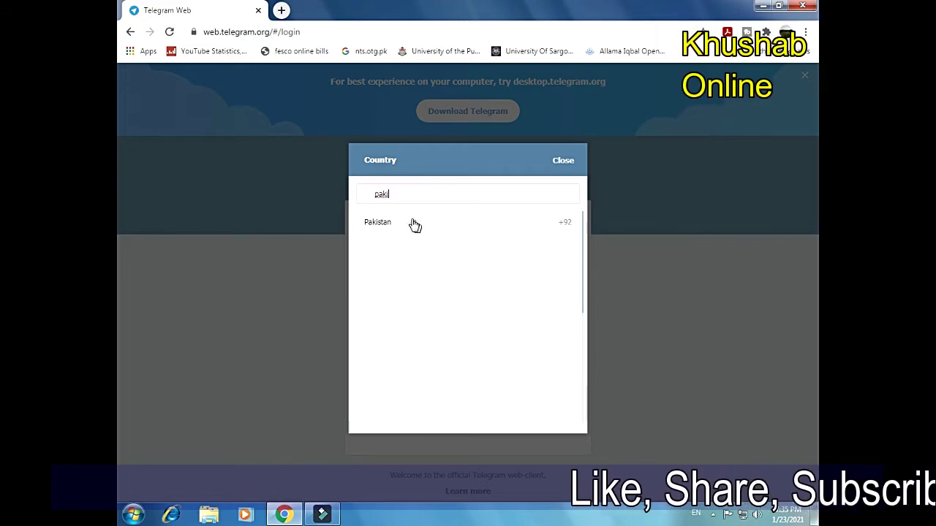
click(412, 220)
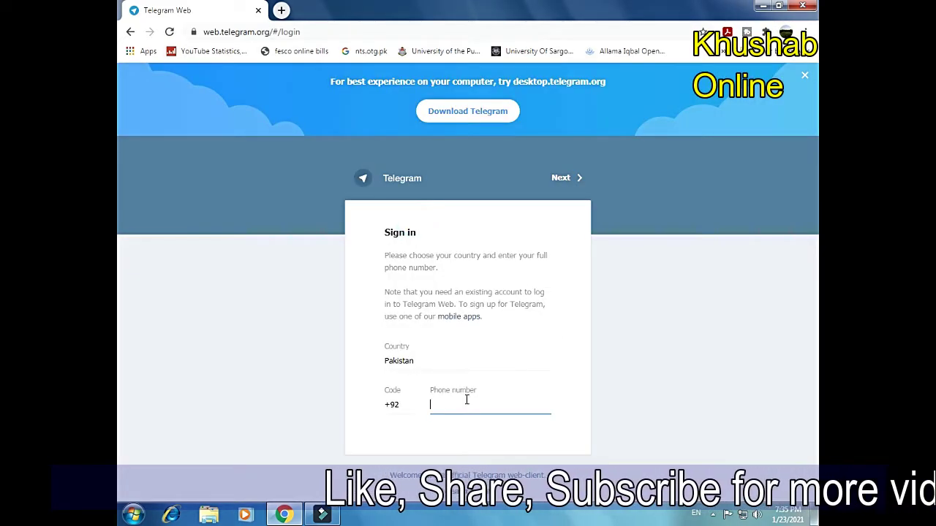
click(562, 178)
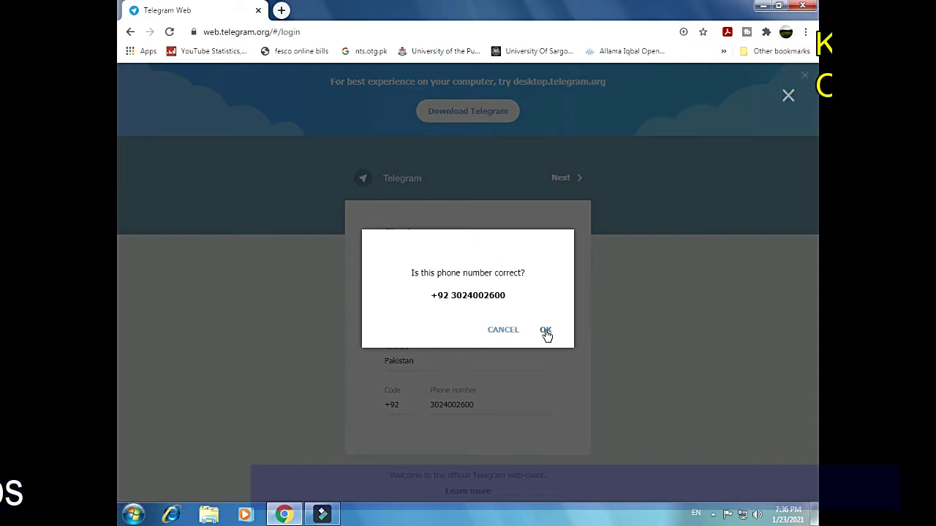
click(545, 331)
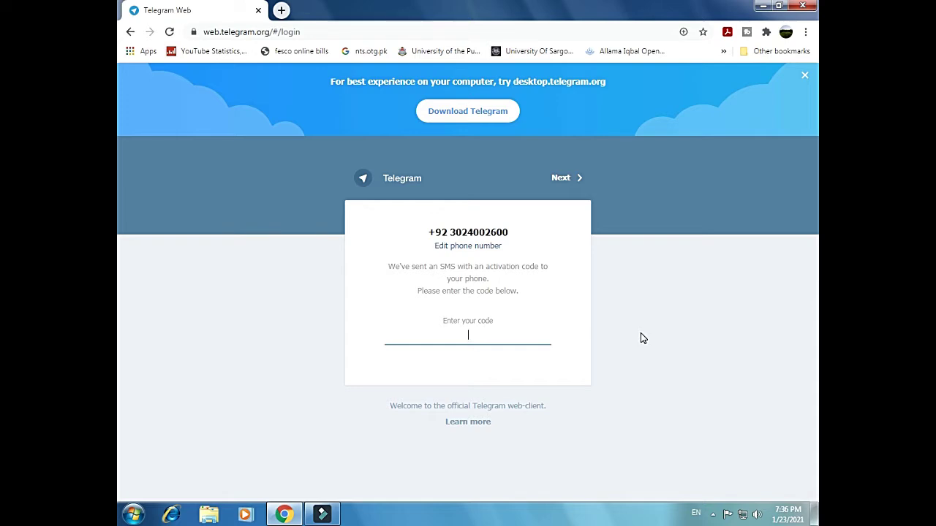
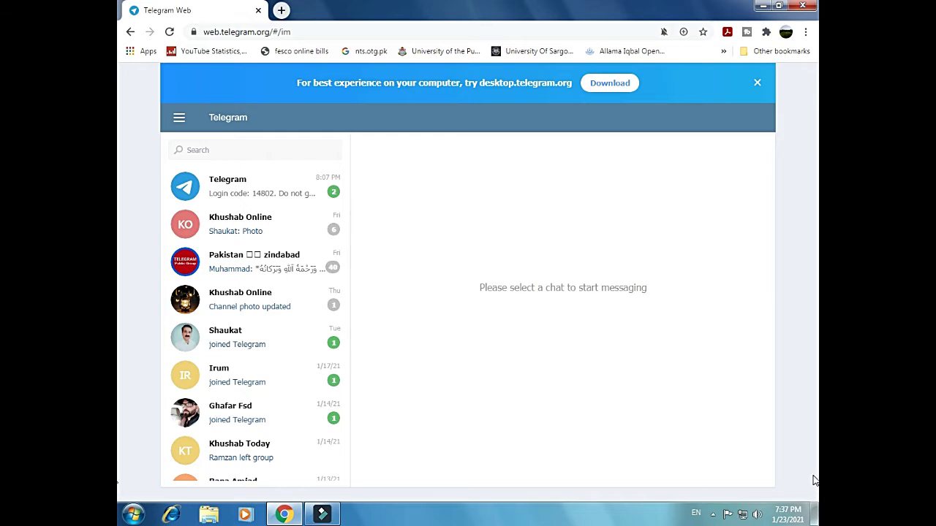
Open the Khushab Online group and browse the main Telegram menu.
click(240, 223)
click(183, 78)
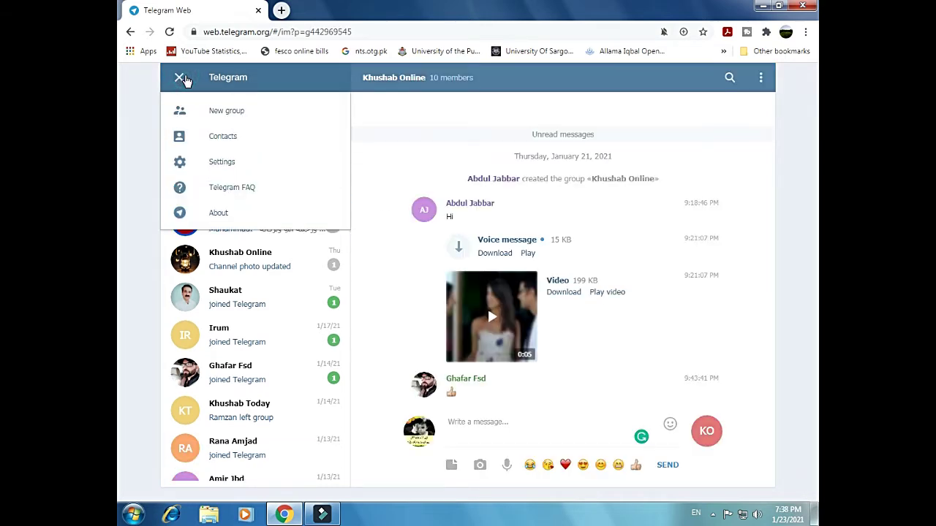
click(560, 95)
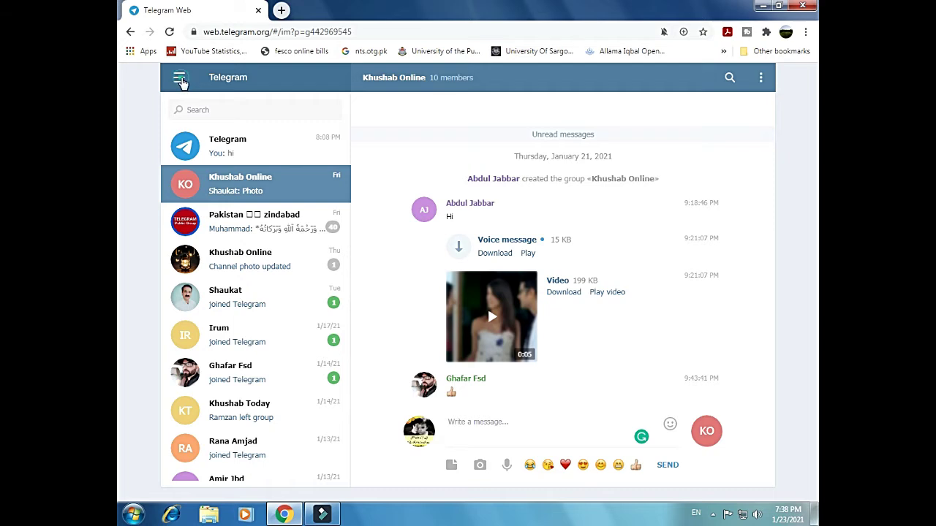
click(179, 78)
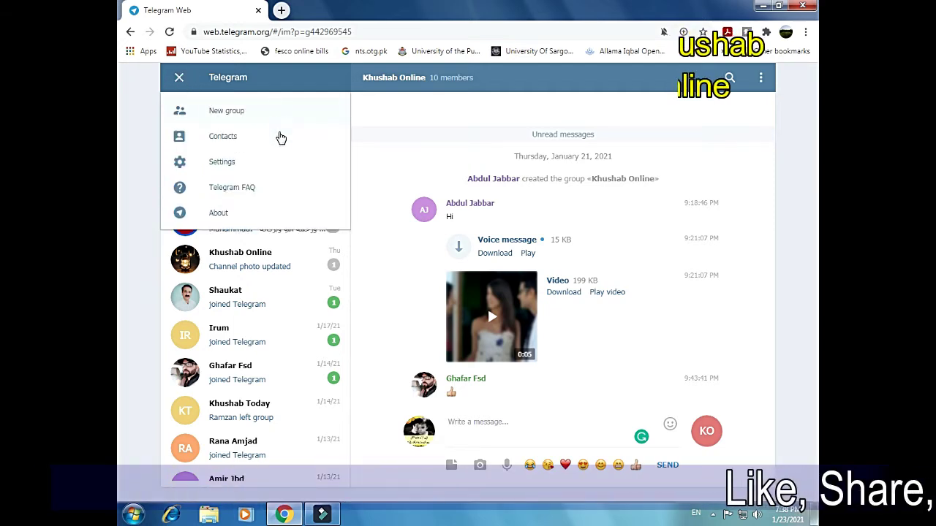
scroll(688, 309, up, 1)
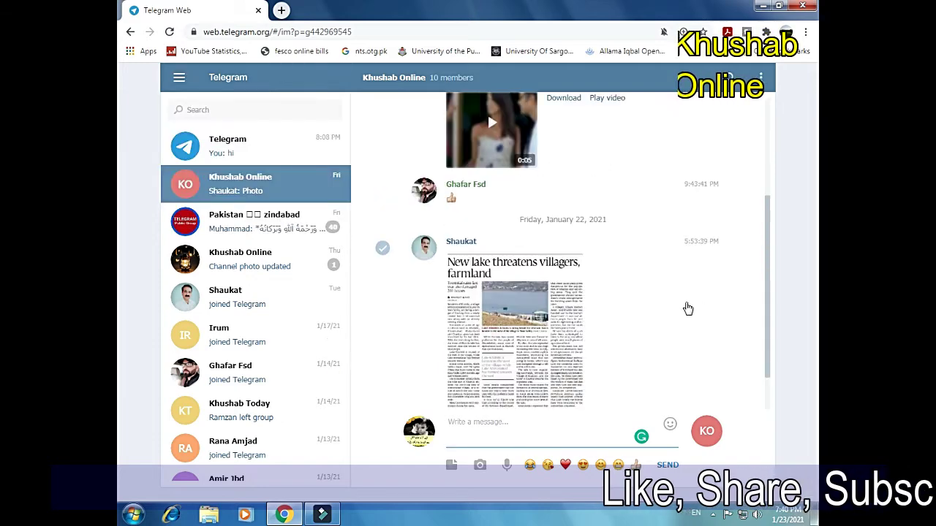
scroll(688, 308, up, 3)
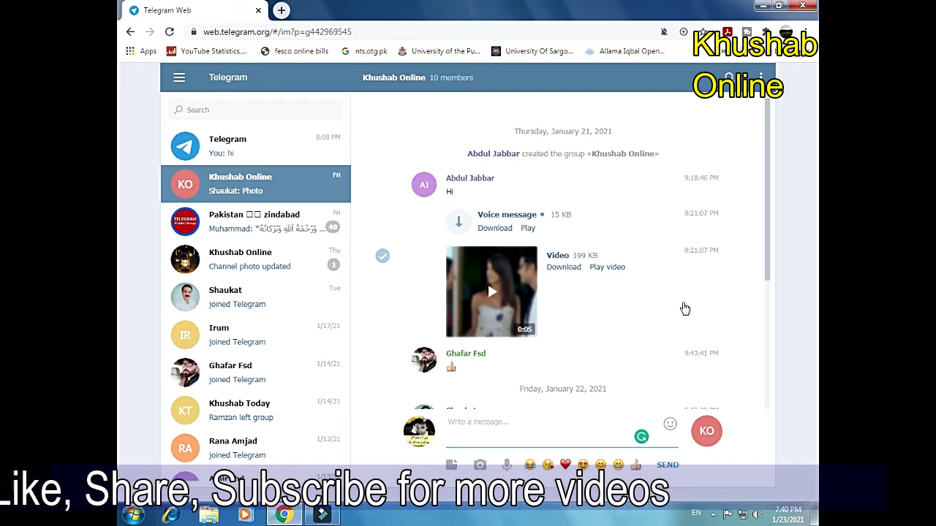
scroll(685, 309, down, 3)
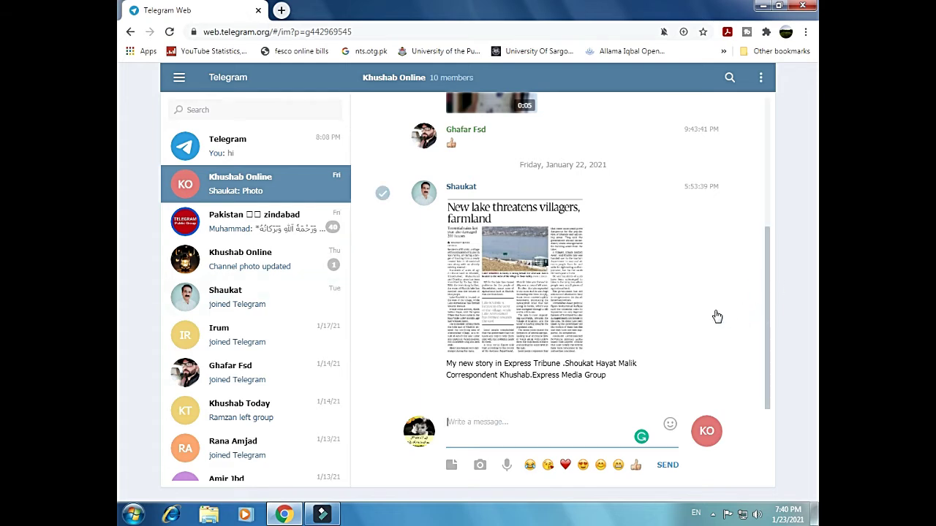
scroll(717, 316, up, 3)
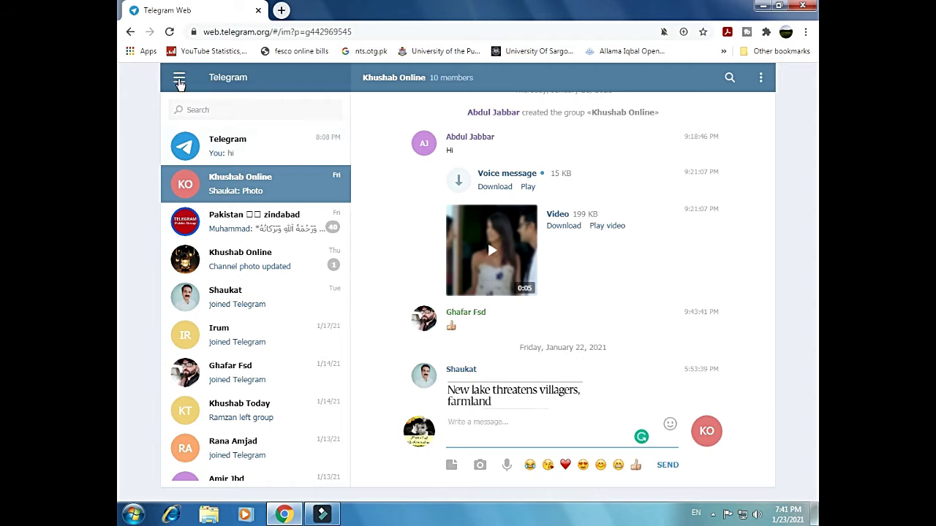
Log out of Telegram Web from Settings and open a new blank browser tab.
click(179, 79)
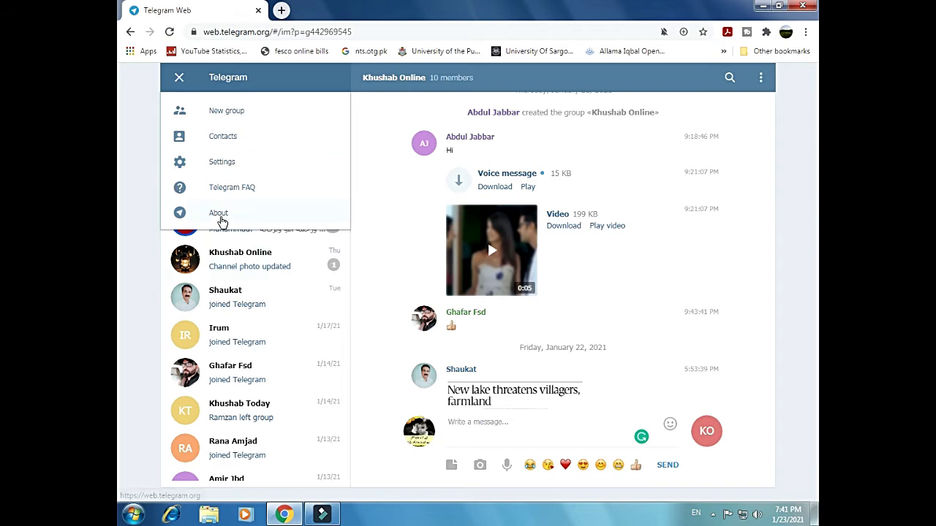
click(222, 161)
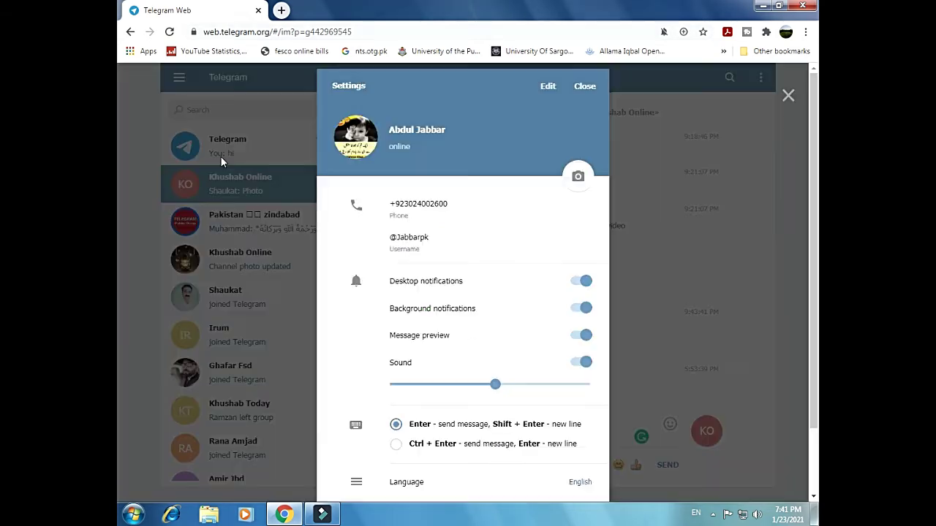
scroll(580, 260, down, 1)
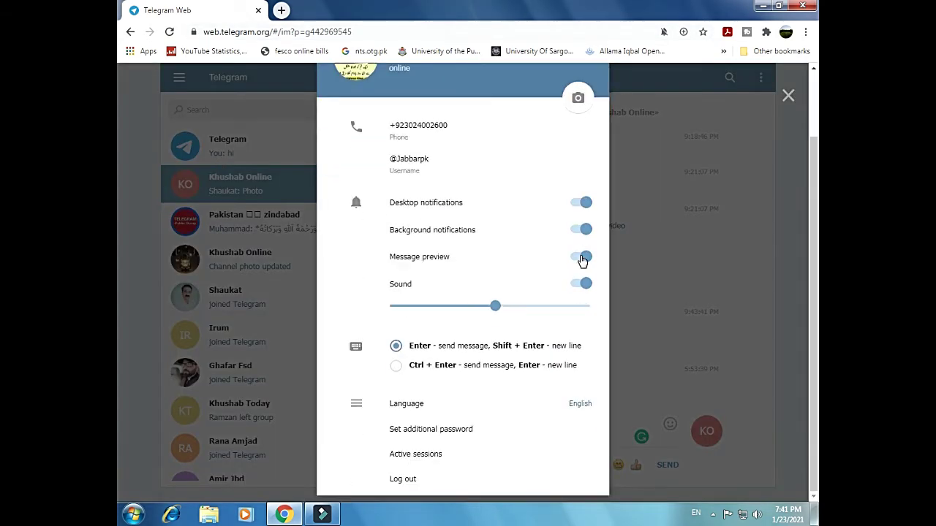
click(405, 481)
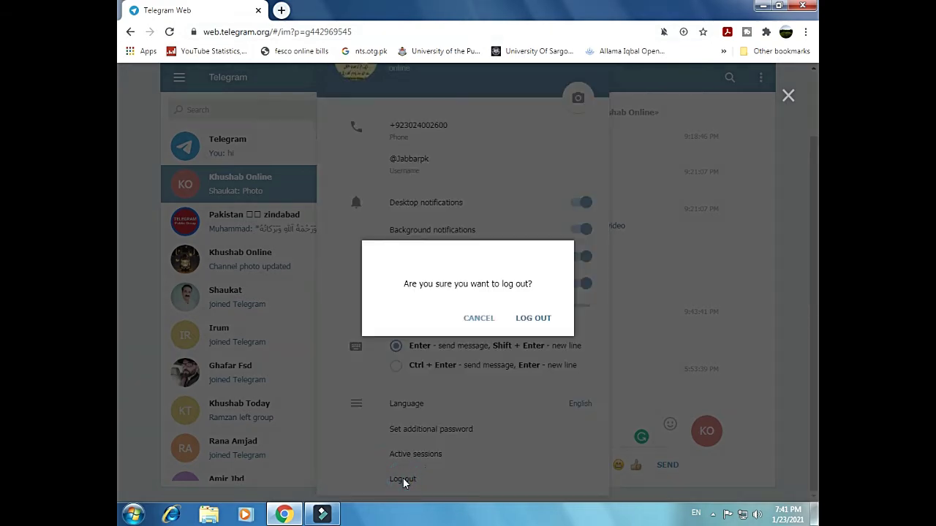
click(533, 318)
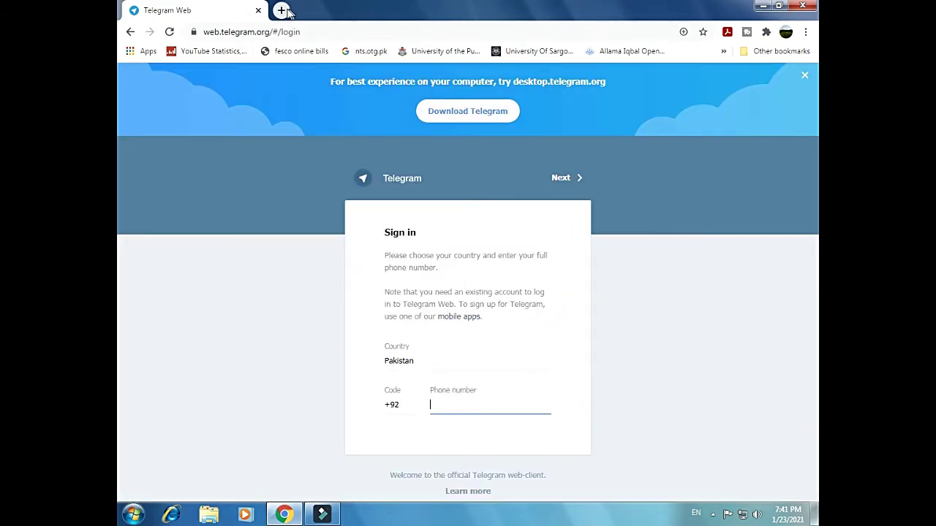
click(282, 10)
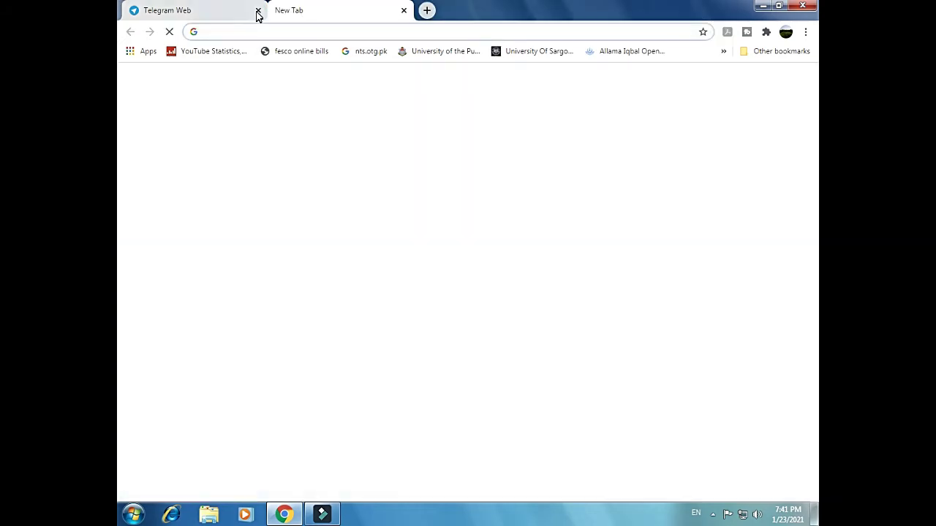
Search Google for 'telegram' and open the Telegram Desktop download page.
click(408, 256)
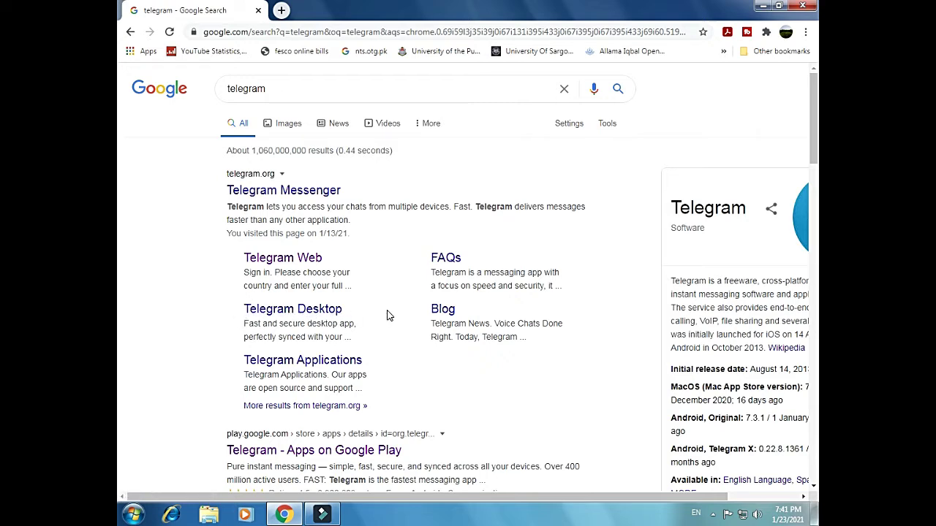
click(337, 310)
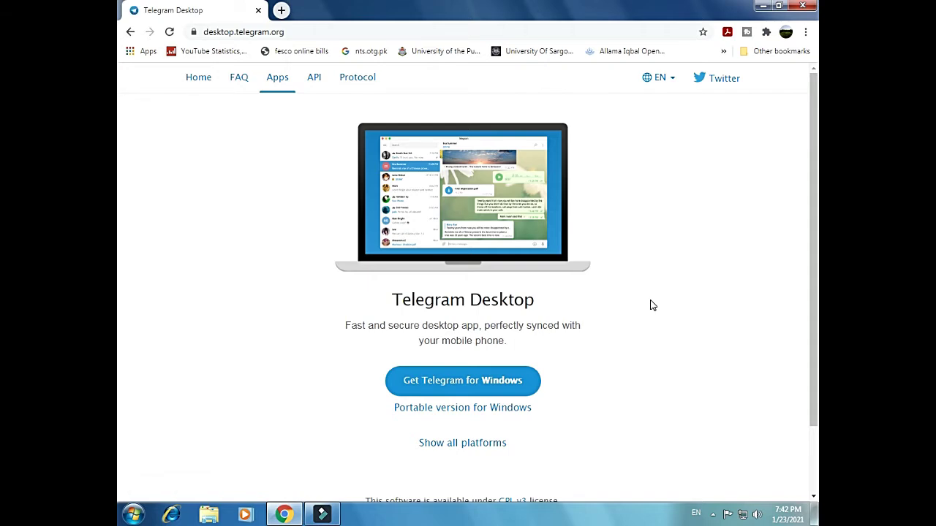
Download tsetup.2.5.1.exe (25.6 MB) for Windows and reveal it in the Downloads folder.
scroll(655, 307, down, 2)
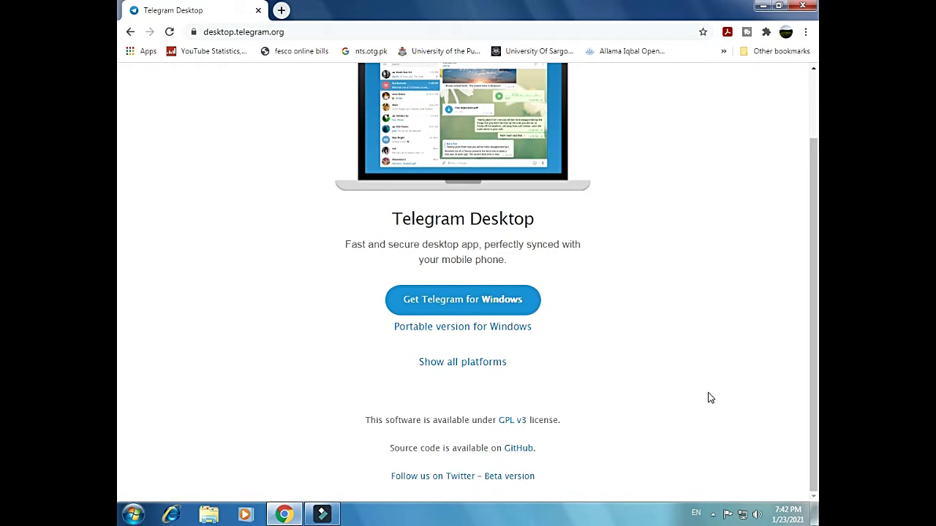
scroll(707, 398, up, 2)
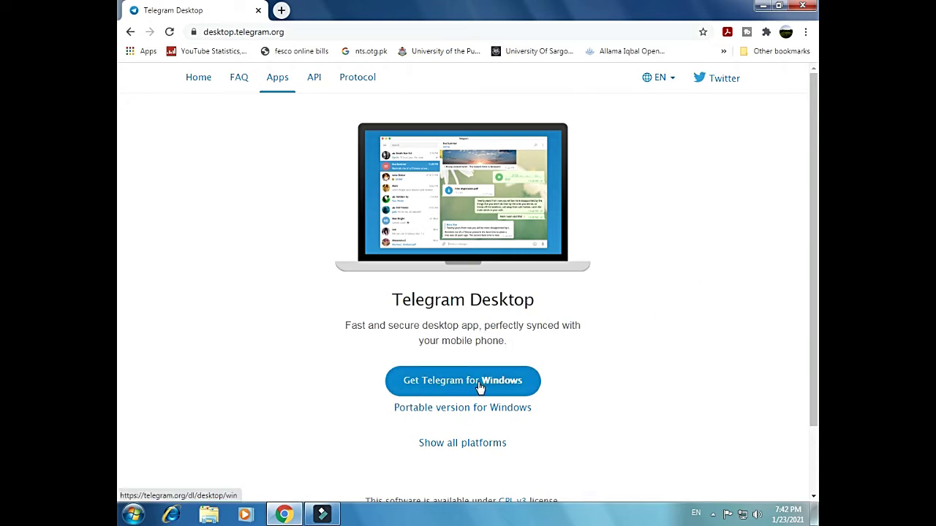
click(480, 387)
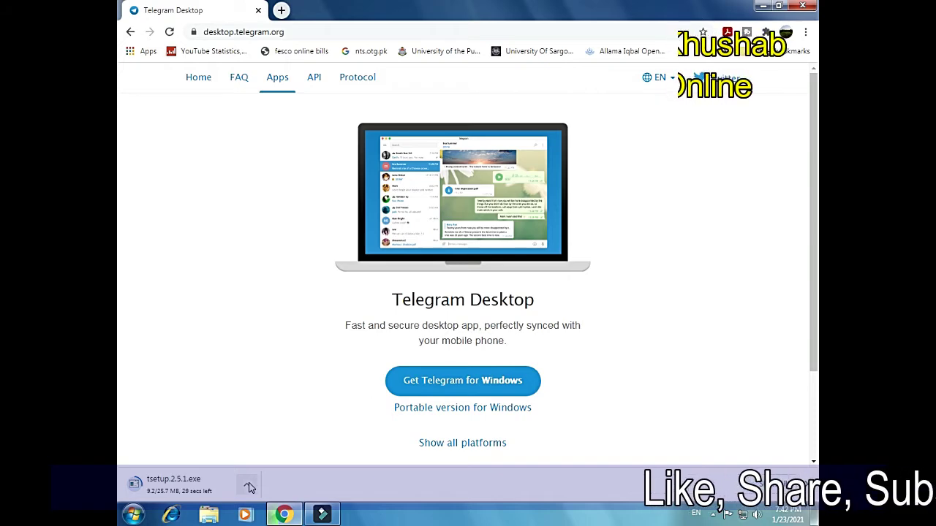
click(247, 487)
click(276, 443)
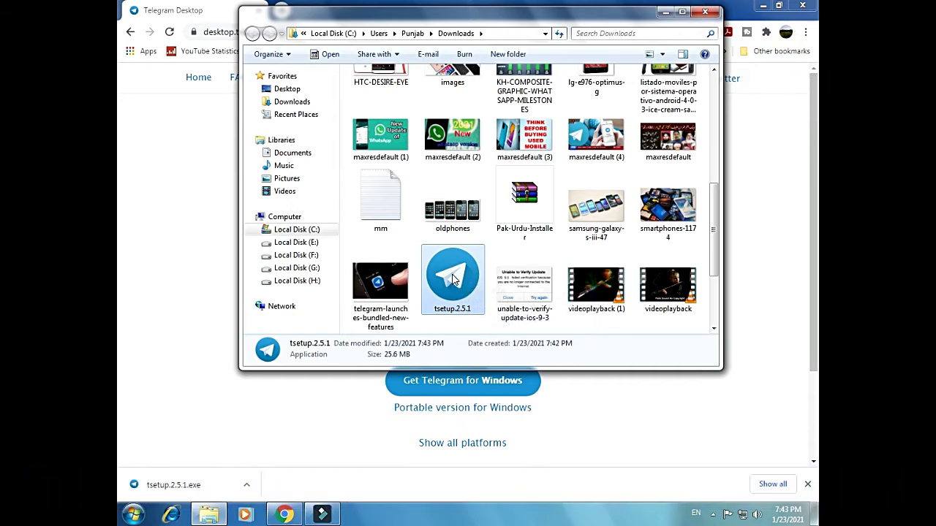
Run tsetup.2.5.1 from Downloads and close the Telegram Desktop browser tab.
double_click(453, 278)
click(807, 7)
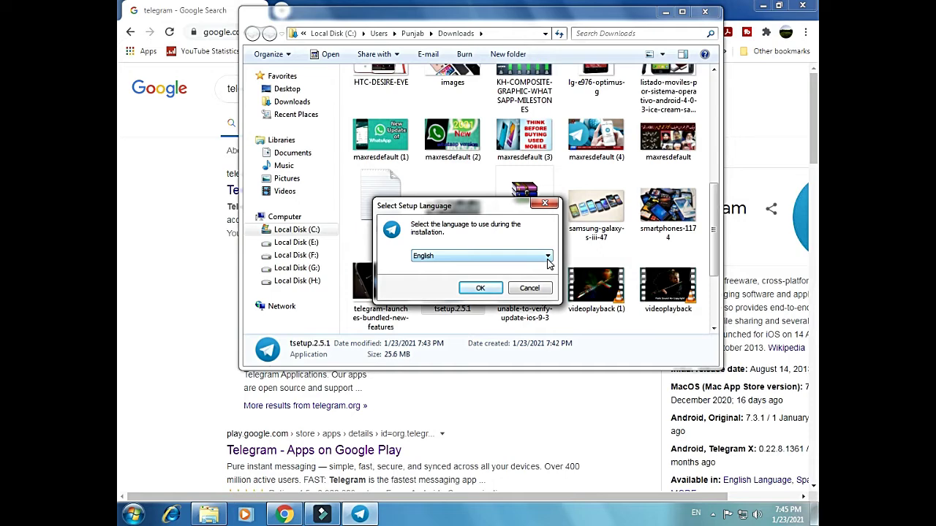
Install Telegram Desktop in English with default folders and a desktop shortcut, launch it, and close Downloads.
click(480, 288)
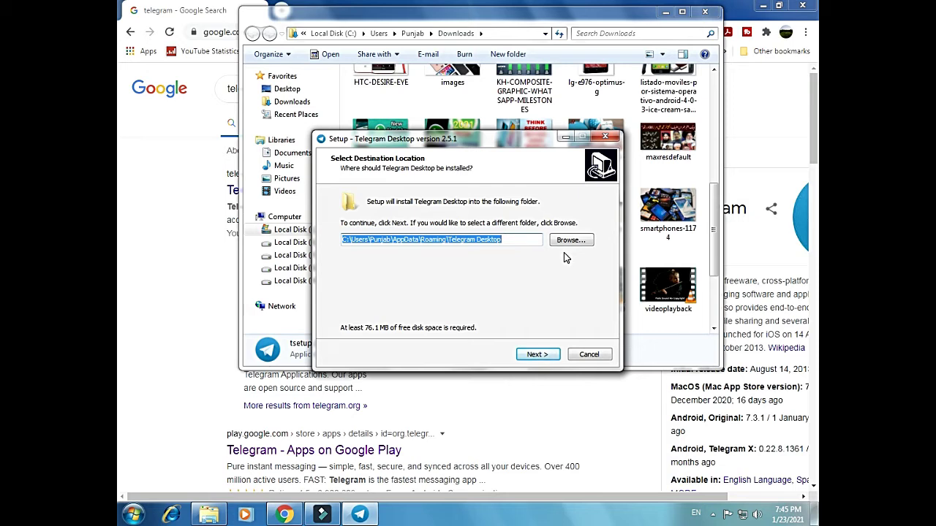
click(535, 354)
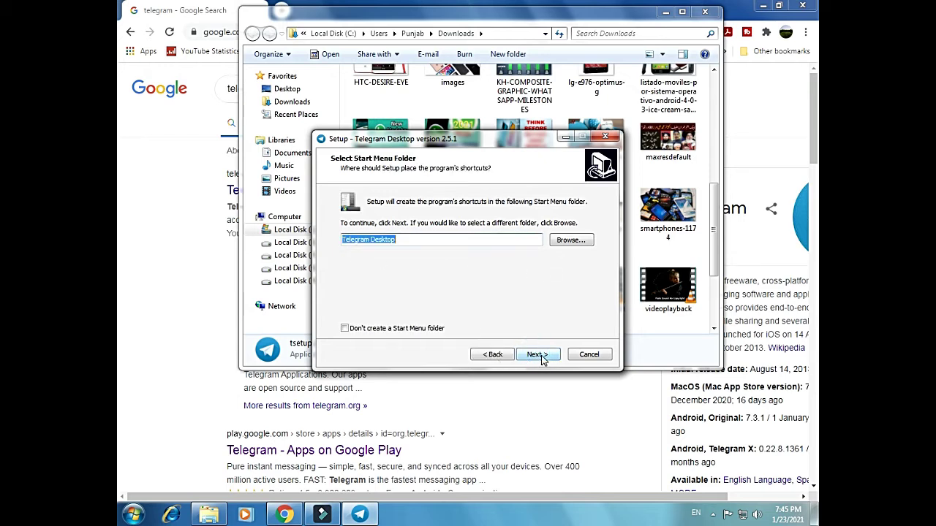
click(536, 355)
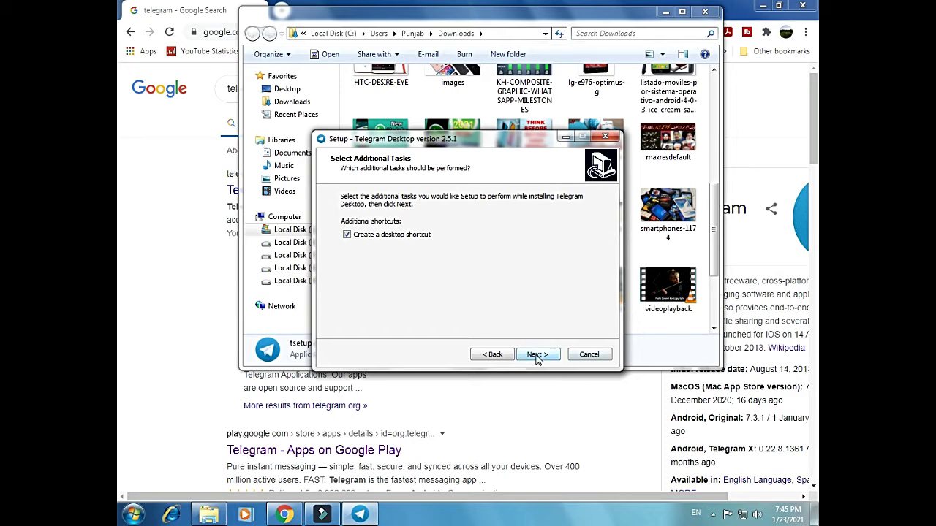
click(537, 355)
click(537, 356)
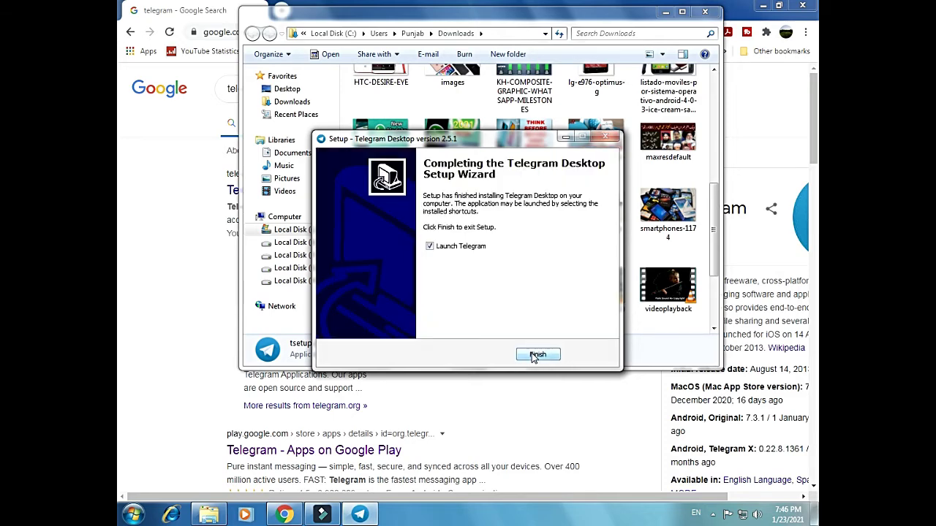
click(536, 354)
click(705, 13)
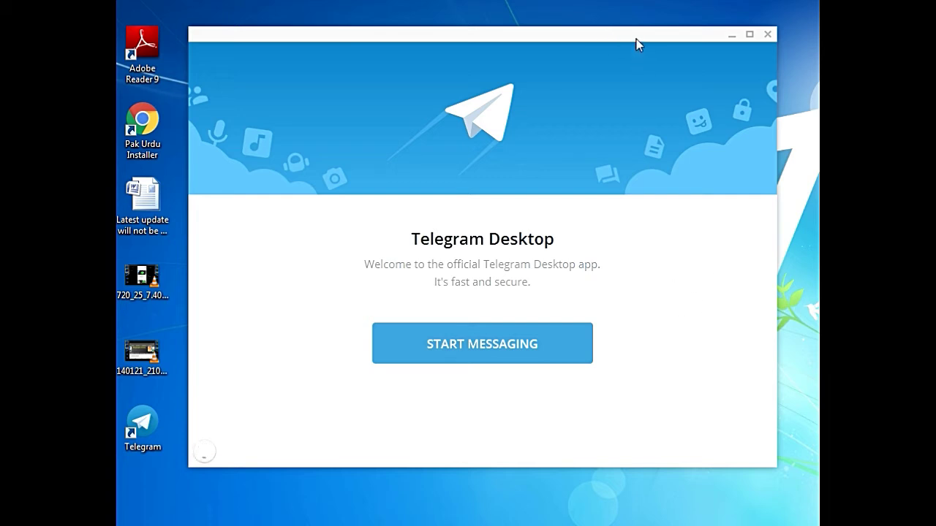
Drag the Telegram welcome window up and to the right.
drag(636, 45, 674, 0)
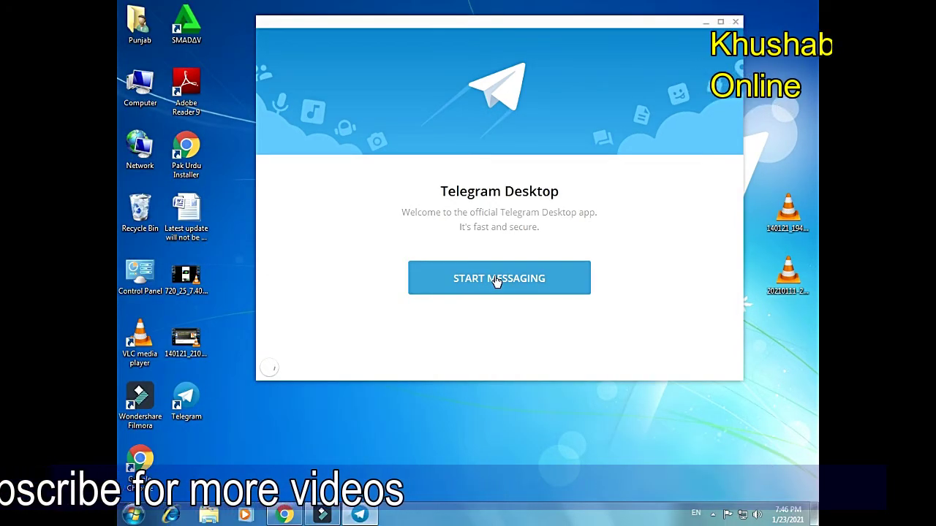
Start messaging, submit the Pakistan (+92) phone number, and switch to QR code login.
click(495, 280)
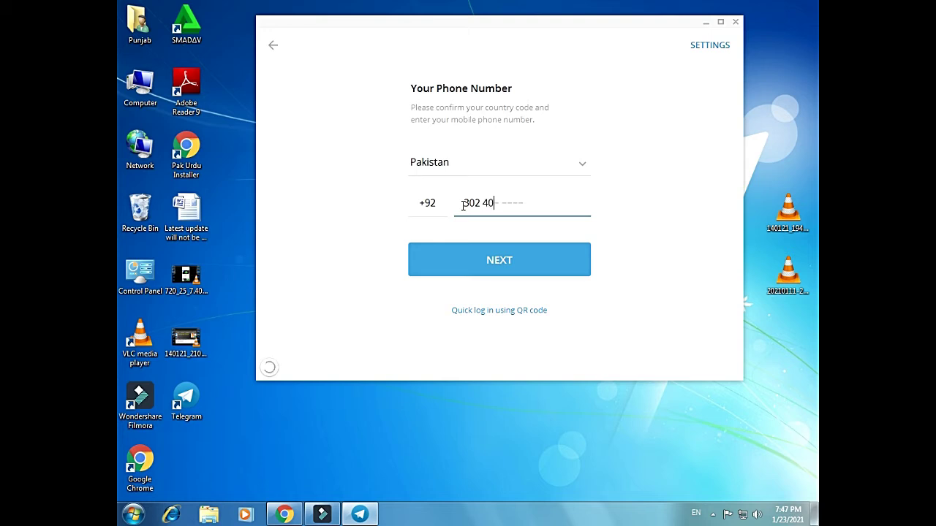
text(00)
click(497, 263)
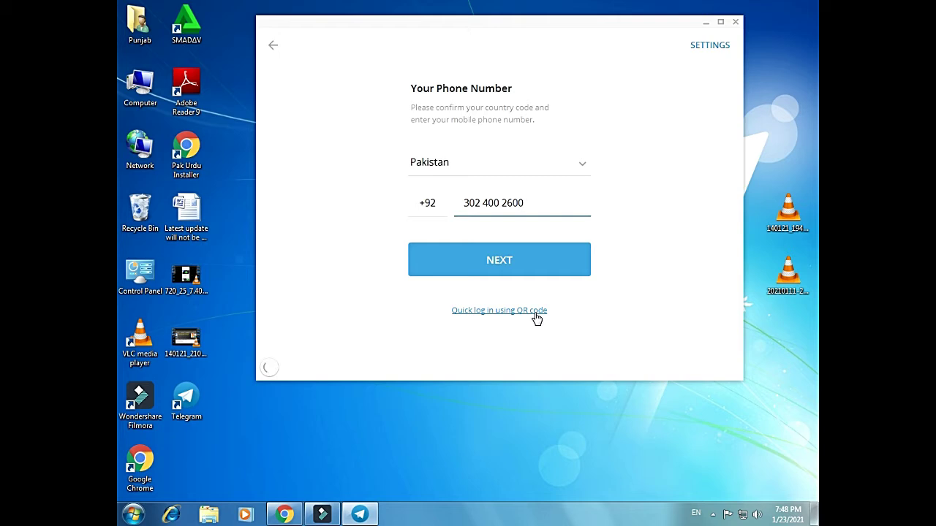
click(492, 312)
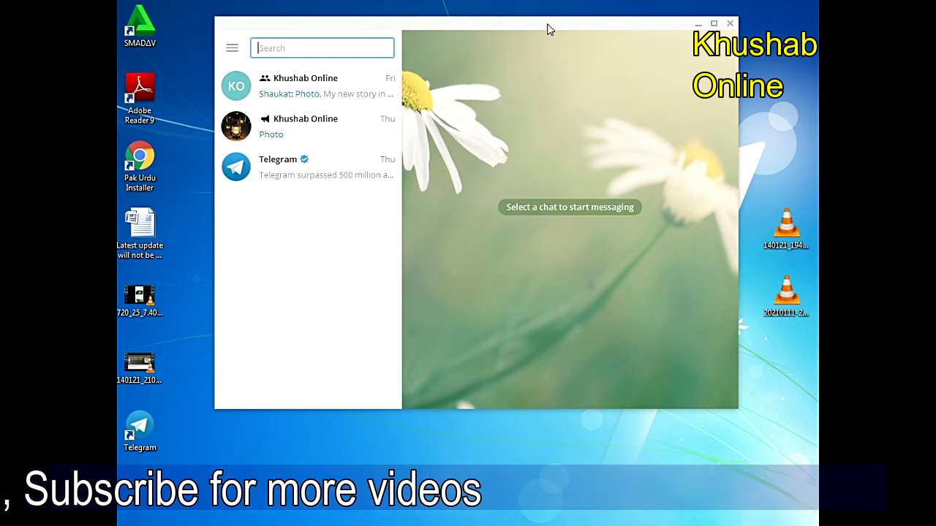
drag(549, 24, 547, 76)
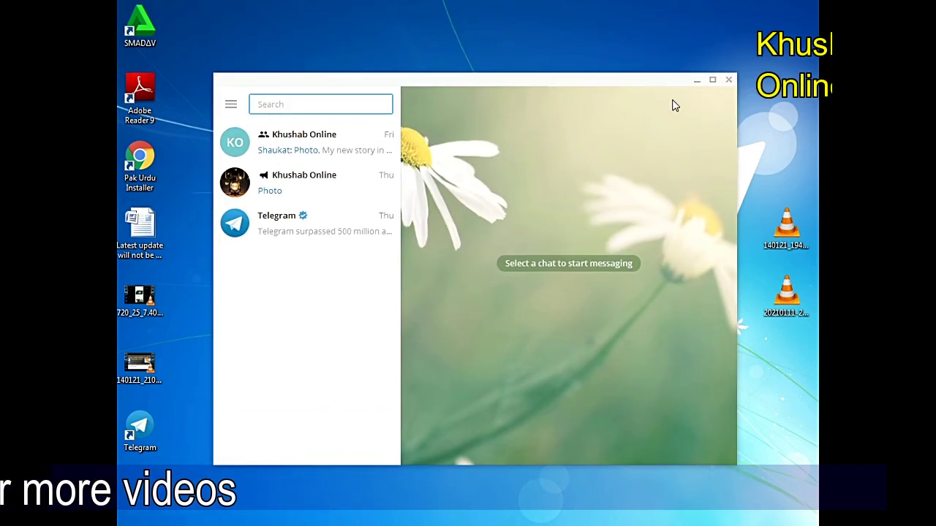
click(715, 79)
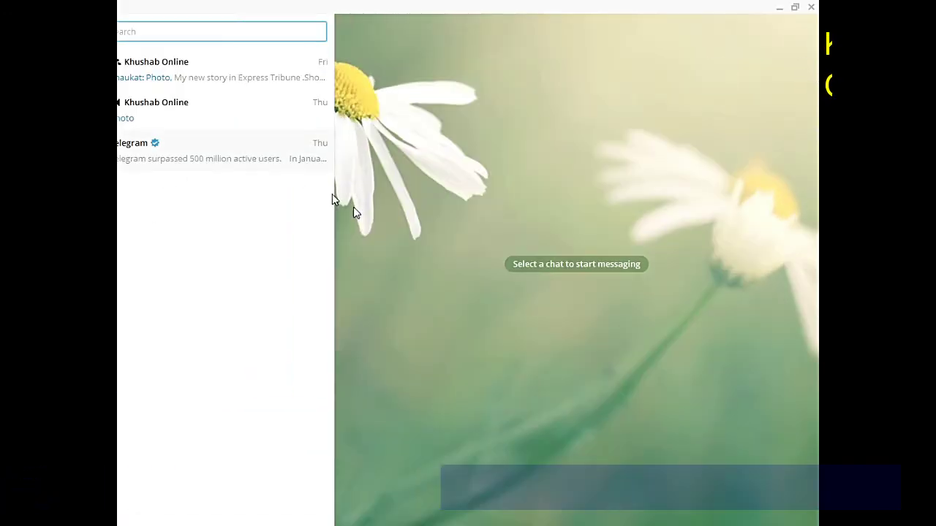
click(795, 6)
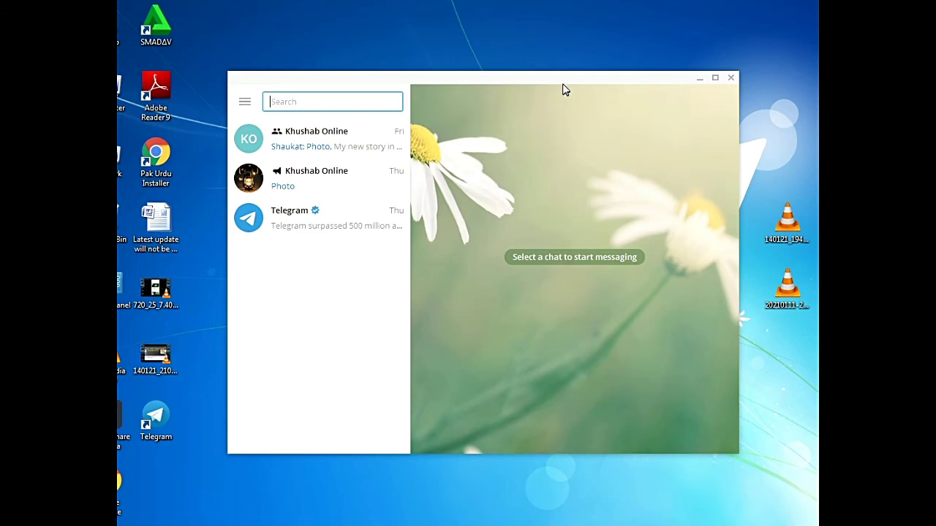
drag(561, 79, 557, 40)
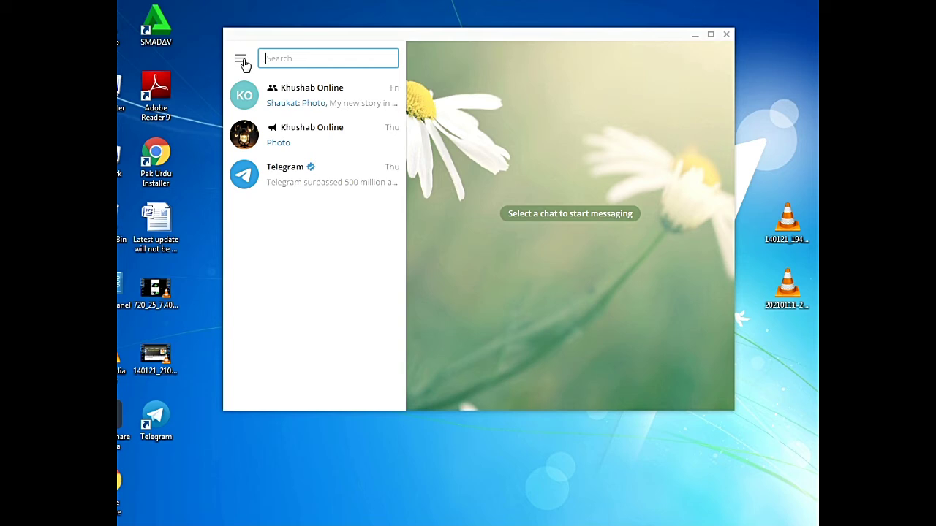
Open Settings from the side menu, closing and reopening it once to view all options.
click(241, 60)
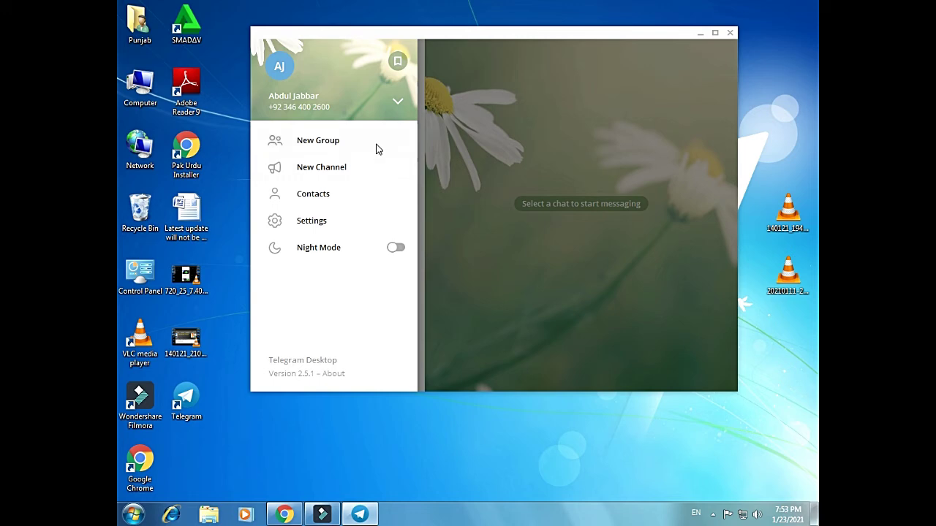
click(307, 221)
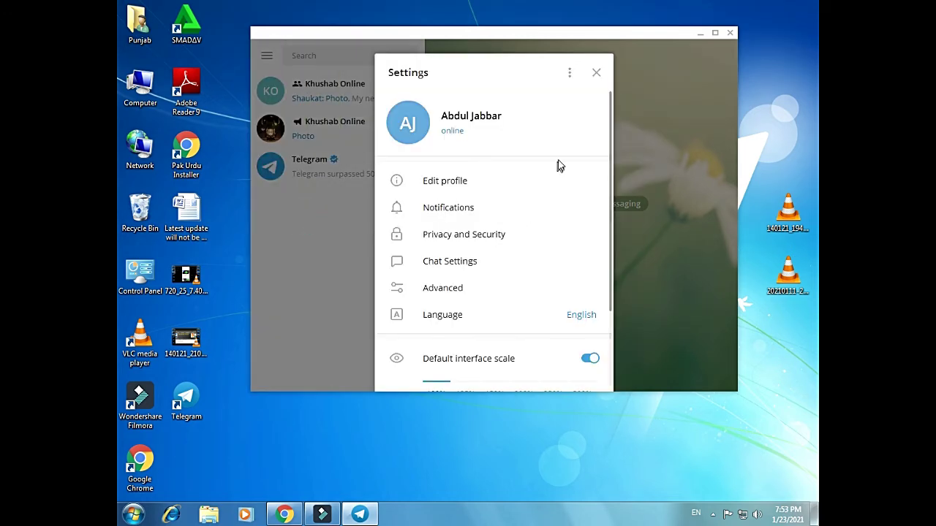
click(593, 69)
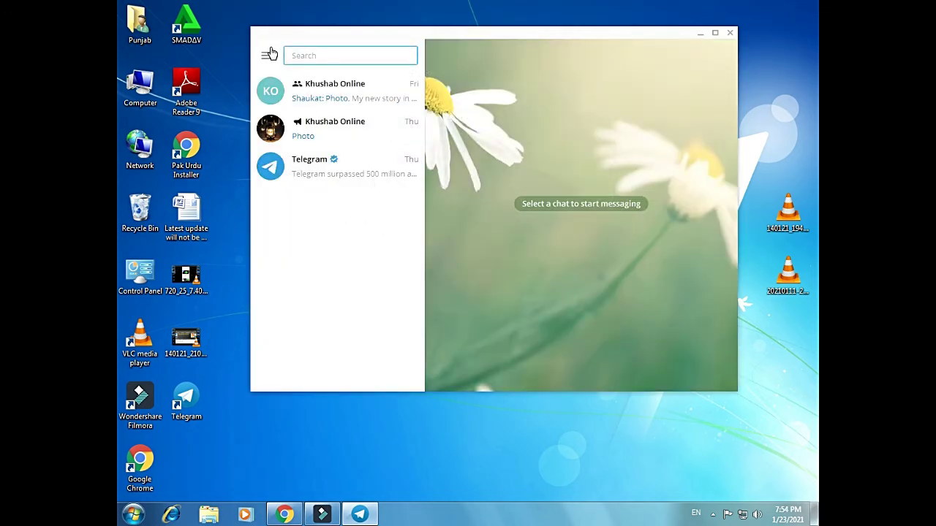
click(267, 58)
click(320, 221)
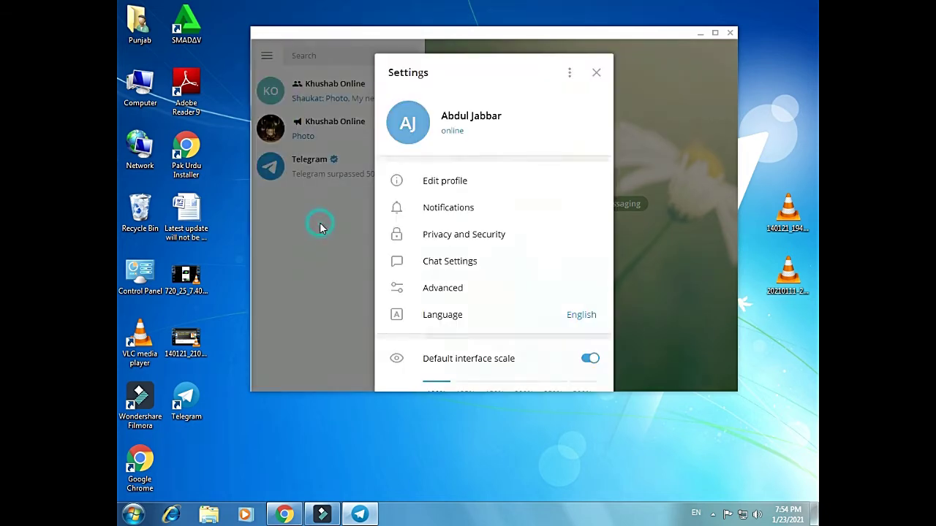
scroll(577, 224, down, 2)
scroll(577, 224, up, 1)
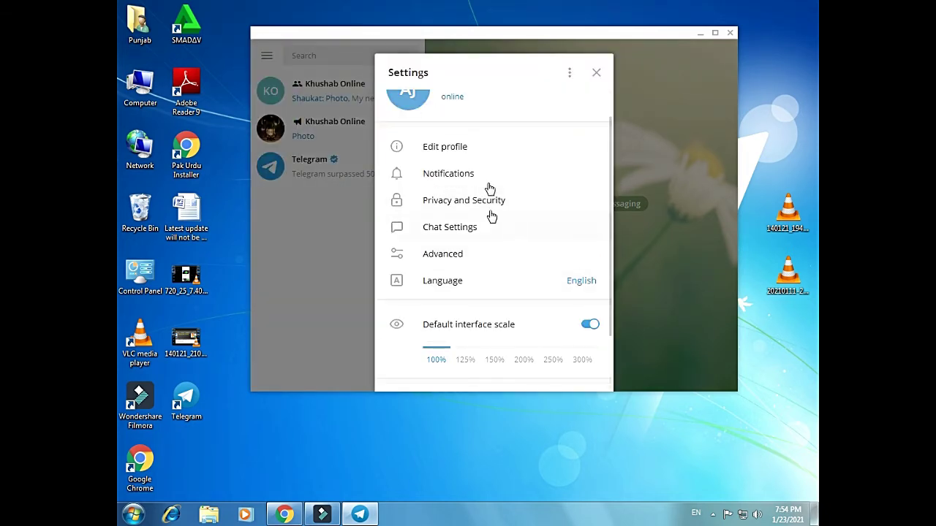
click(449, 255)
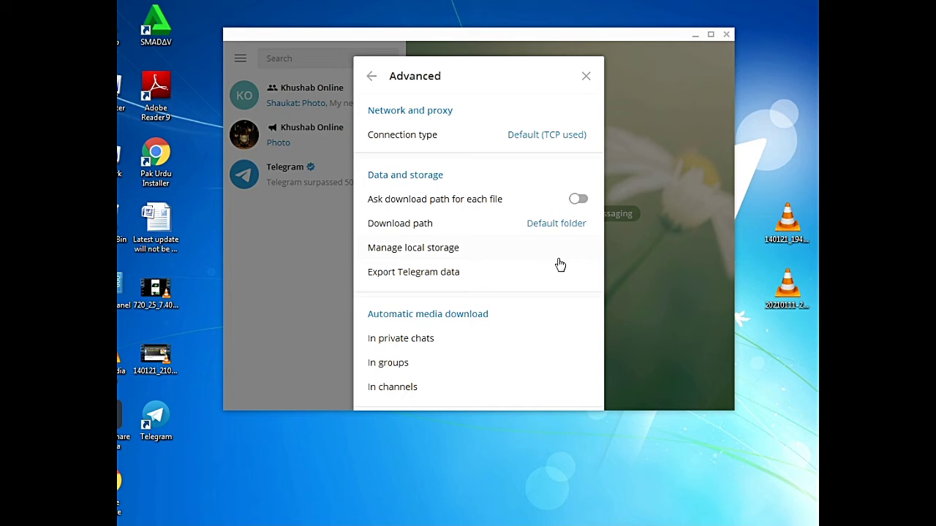
scroll(560, 264, down, 2)
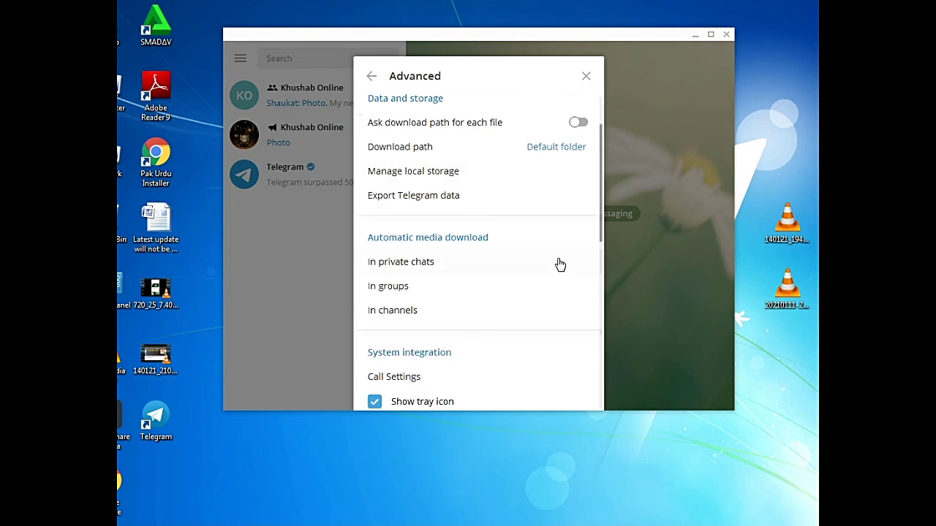
scroll(560, 265, down, 3)
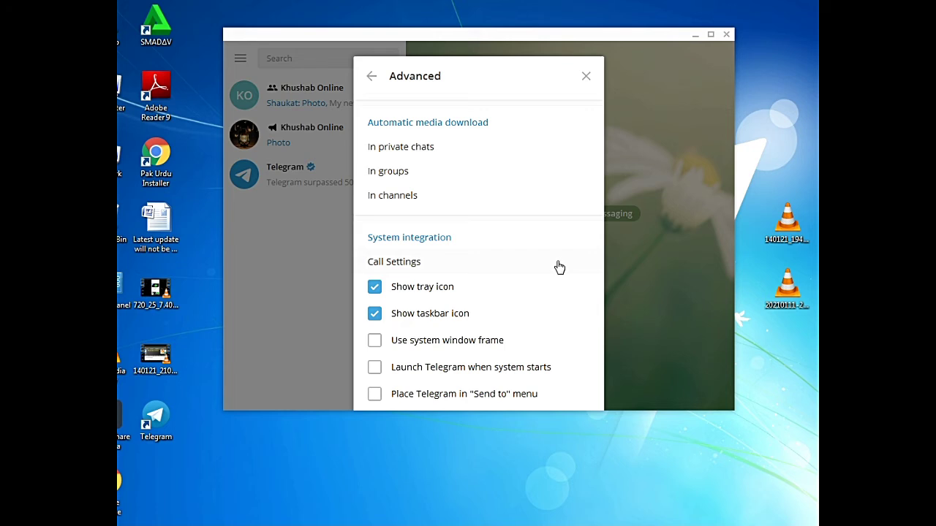
scroll(557, 269, down, 2)
scroll(557, 269, down, 6)
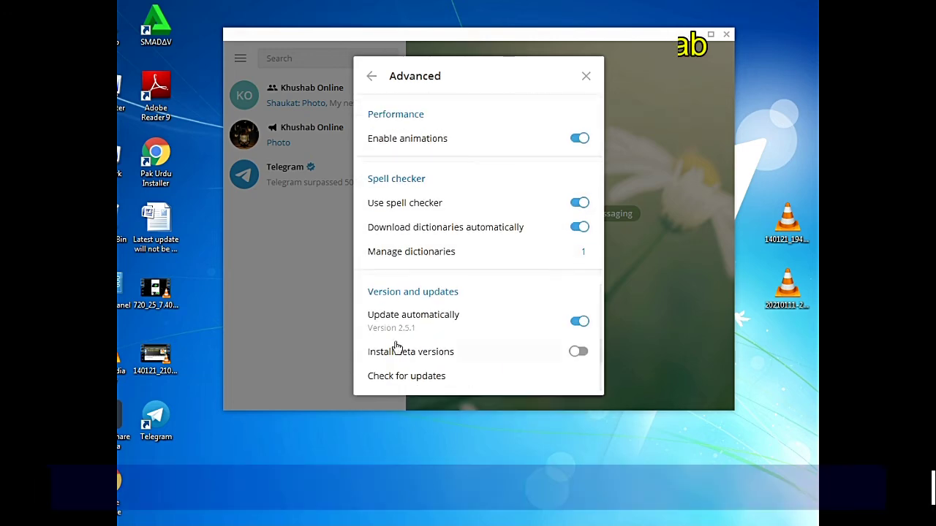
scroll(378, 263, up, 10)
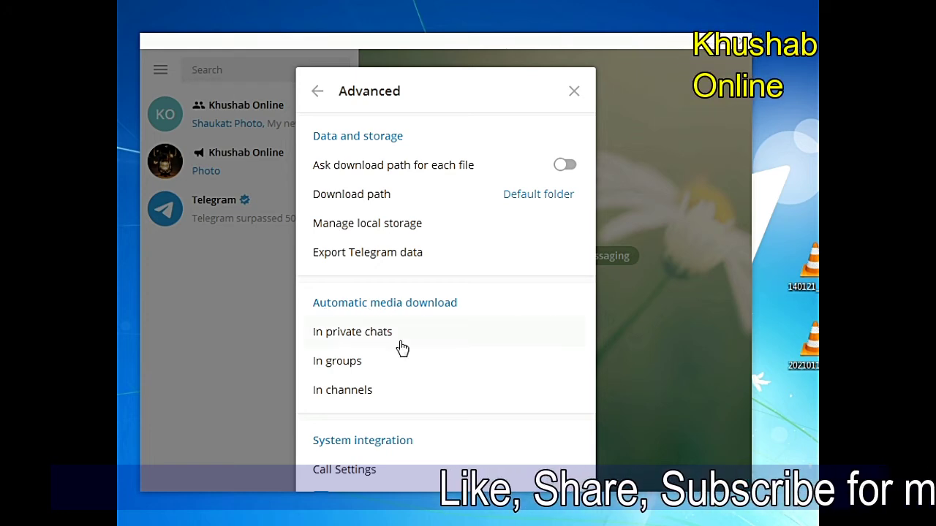
For private chats, switch off photo and file downloads and round video, video and GIF autoplay, then save.
click(372, 337)
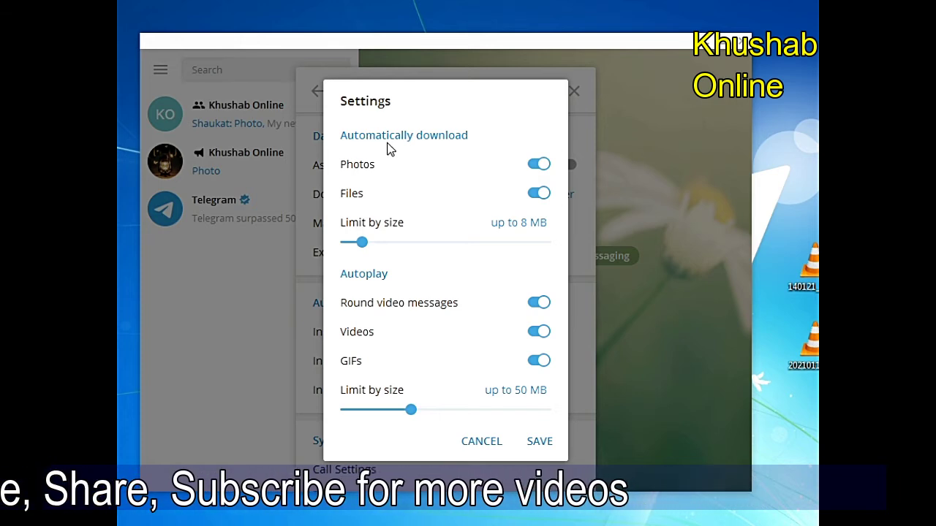
click(538, 165)
click(535, 195)
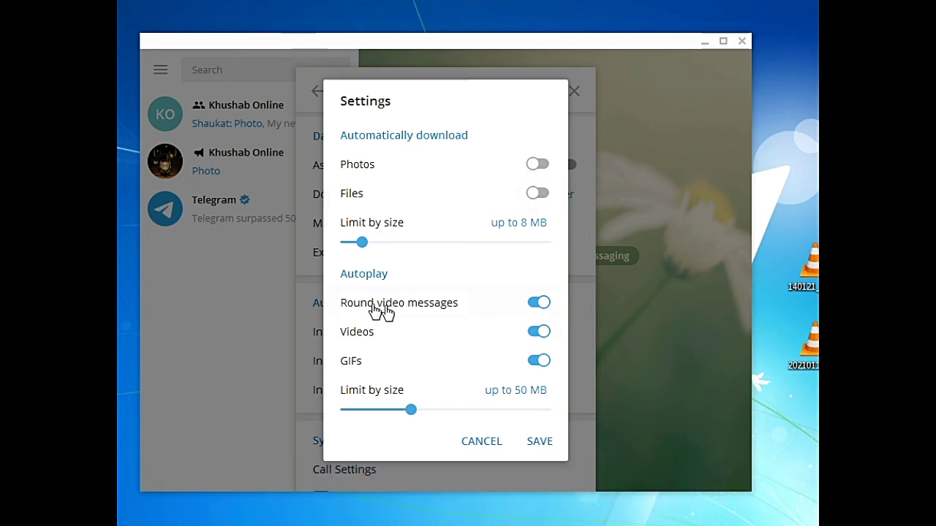
click(536, 304)
click(536, 333)
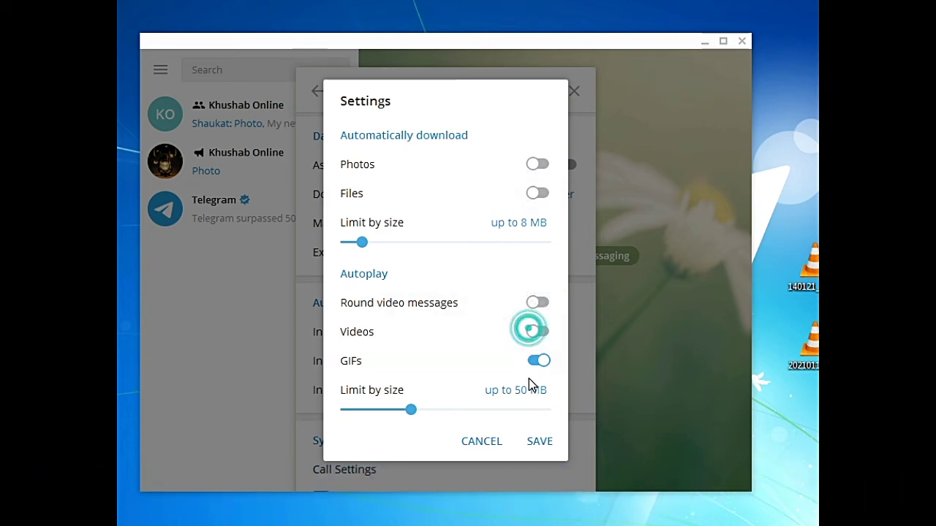
click(533, 363)
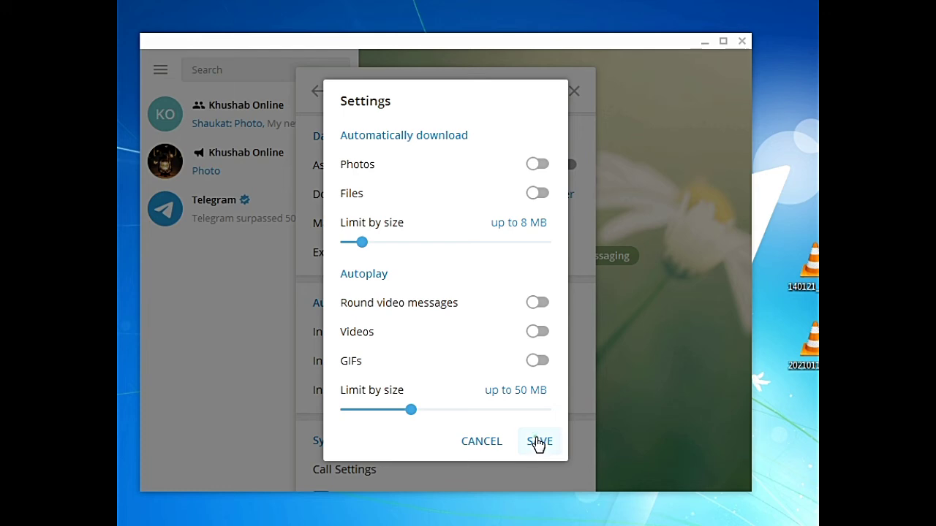
click(539, 443)
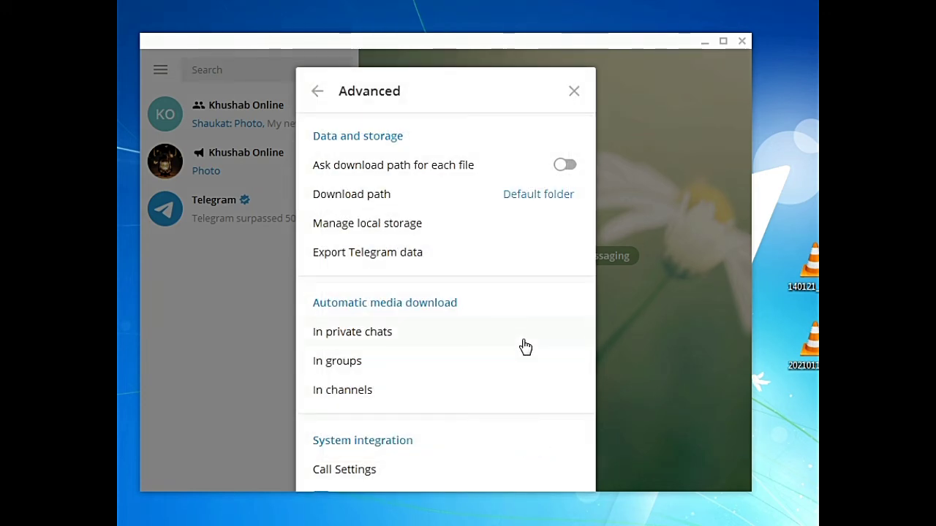
For groups, switch off photo and file downloads and round video, video and GIF autoplay, then save.
click(427, 364)
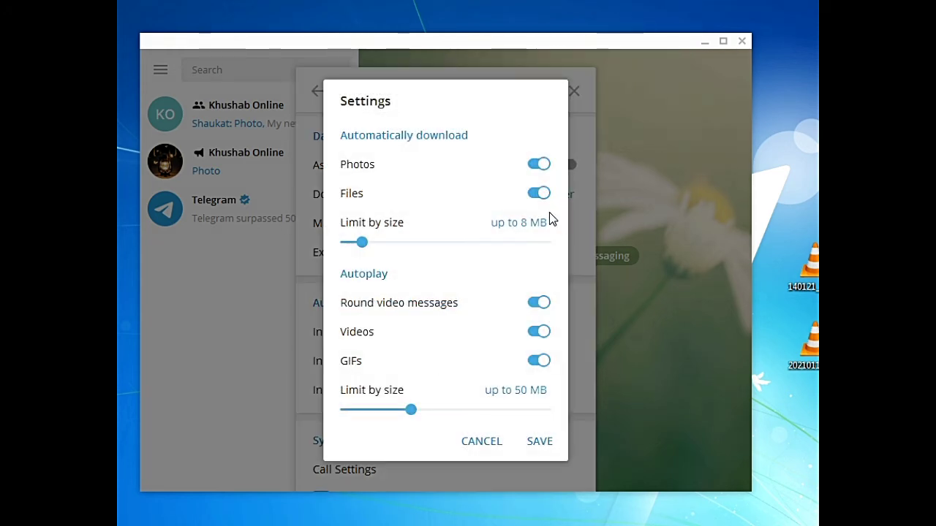
click(532, 166)
click(533, 194)
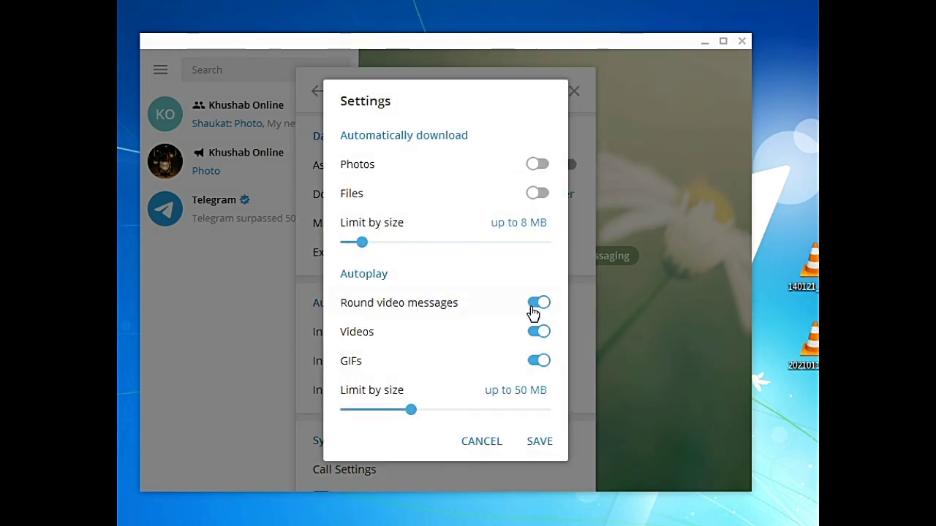
click(533, 304)
click(532, 336)
click(530, 360)
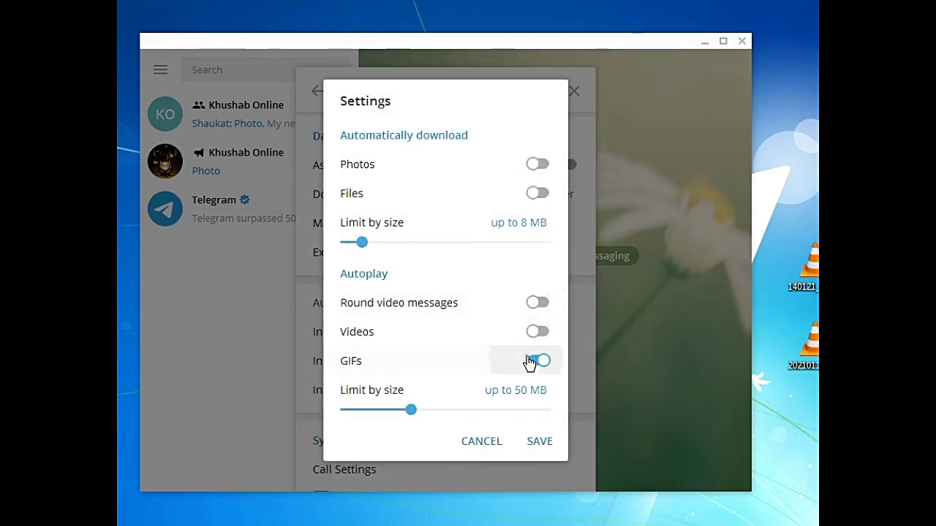
click(532, 443)
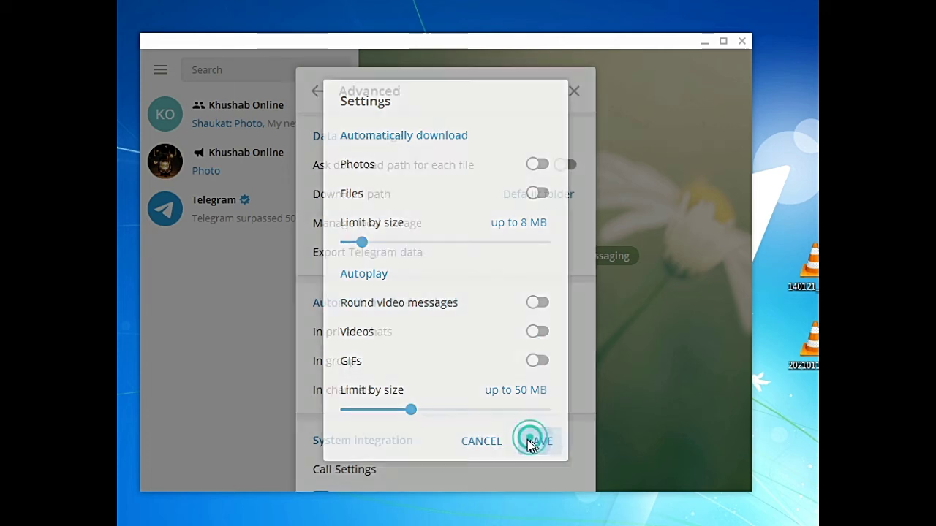
For channels, switch off GIF, video and round video autoplay and photo downloads, then save.
click(385, 392)
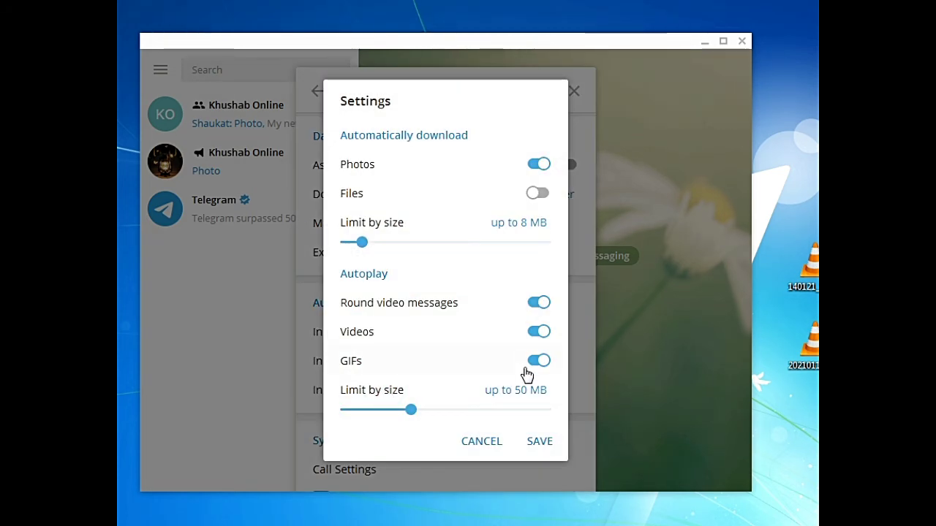
click(535, 363)
click(534, 331)
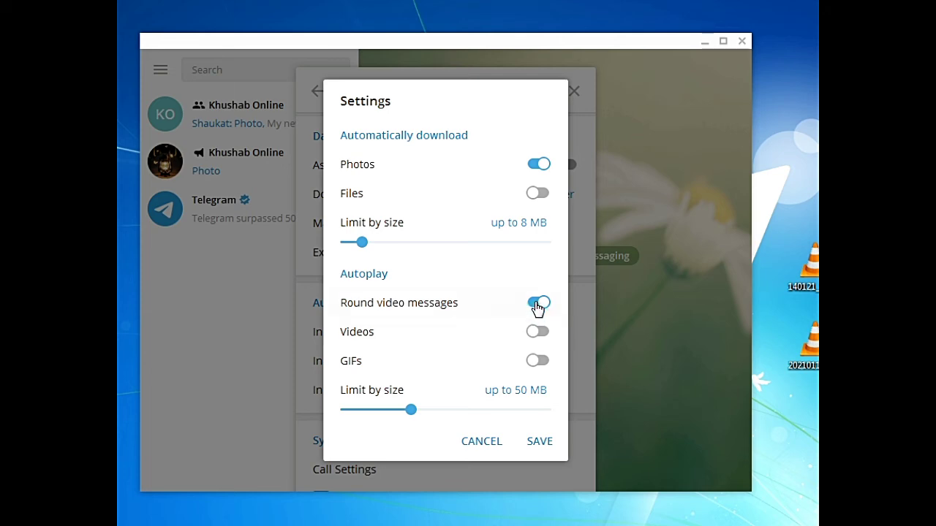
click(536, 303)
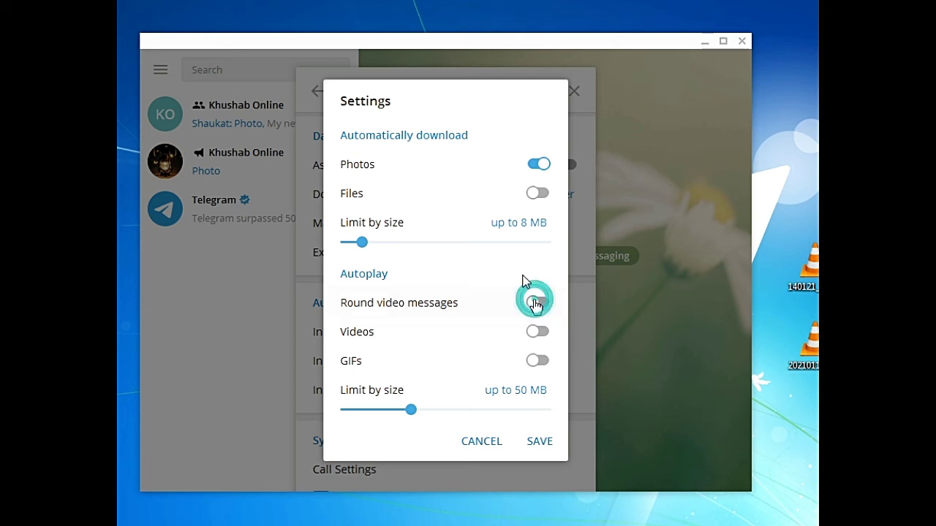
click(537, 165)
click(534, 442)
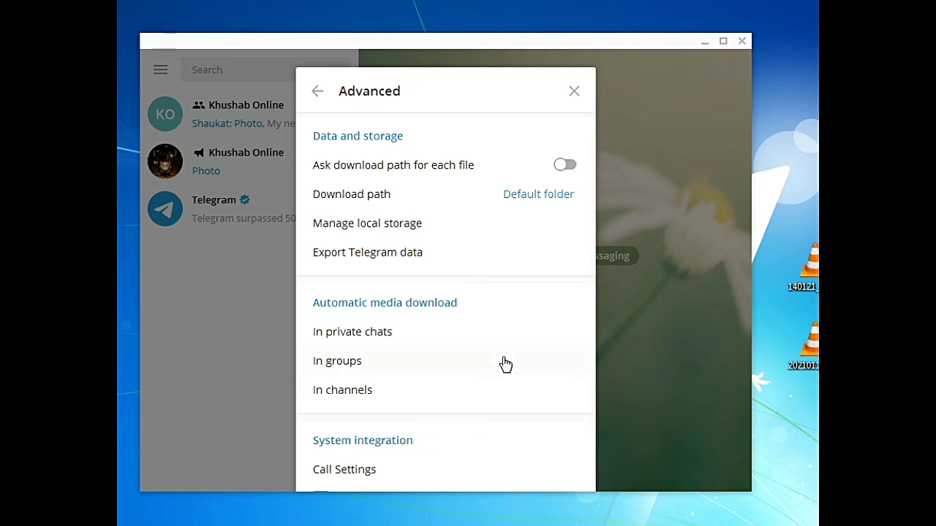
Close the Advanced settings, open the Khushab Online group chat and maximize the window.
click(574, 93)
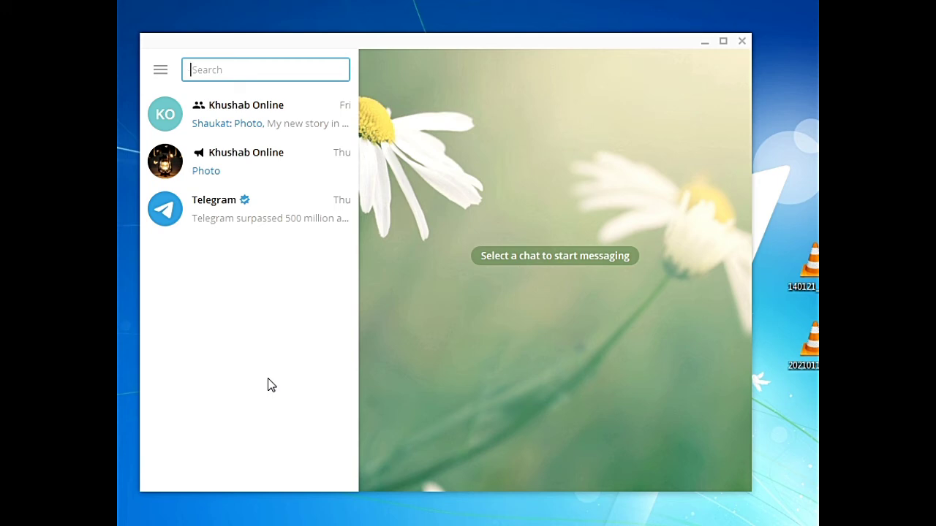
click(252, 126)
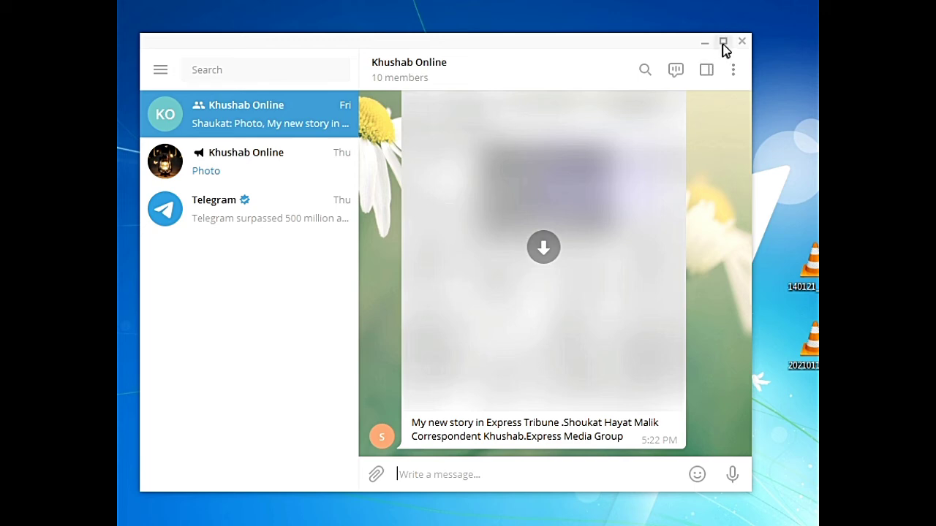
click(722, 43)
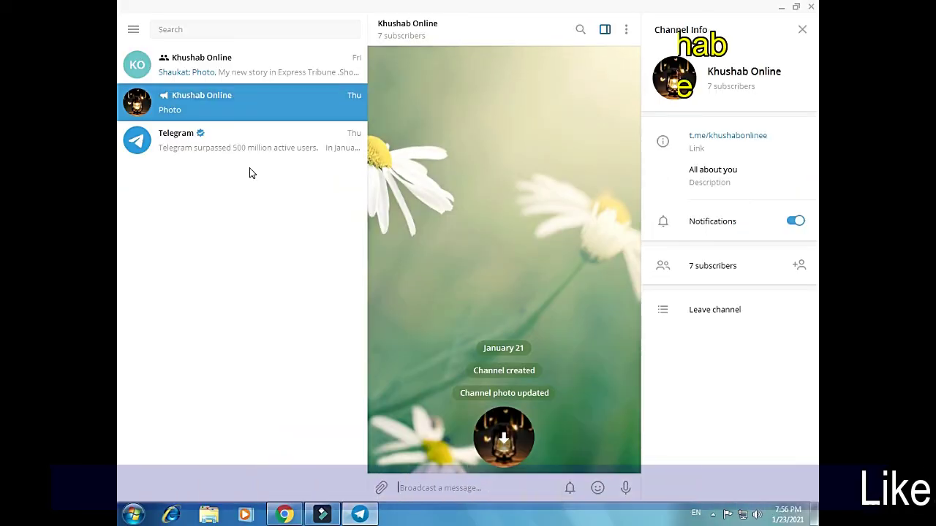
Switch among the Khushab Online group and channel, ending on the Telegram notifications chat with User Info.
click(222, 145)
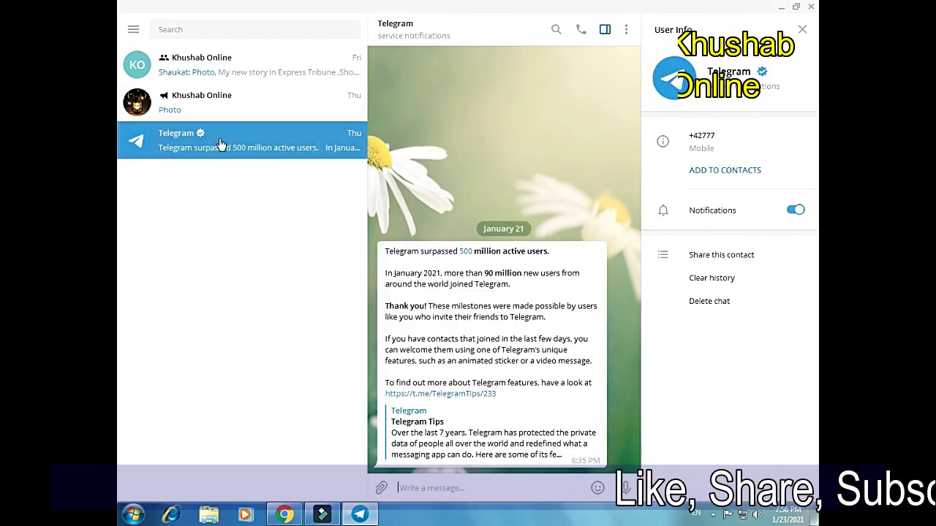
click(229, 65)
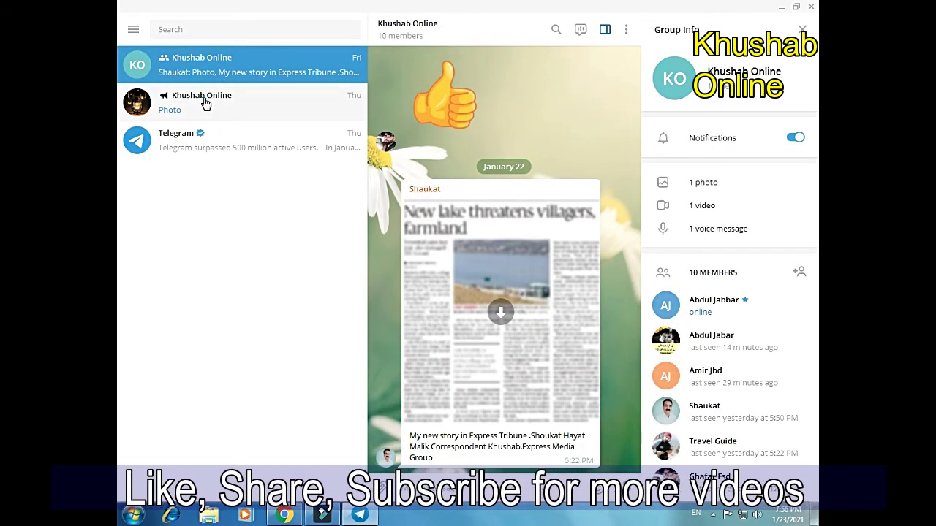
click(206, 104)
click(232, 63)
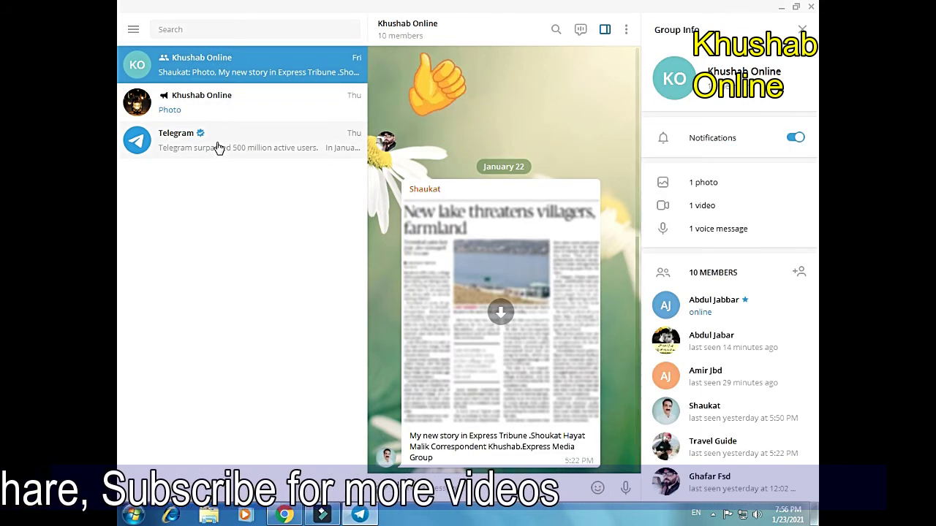
click(218, 147)
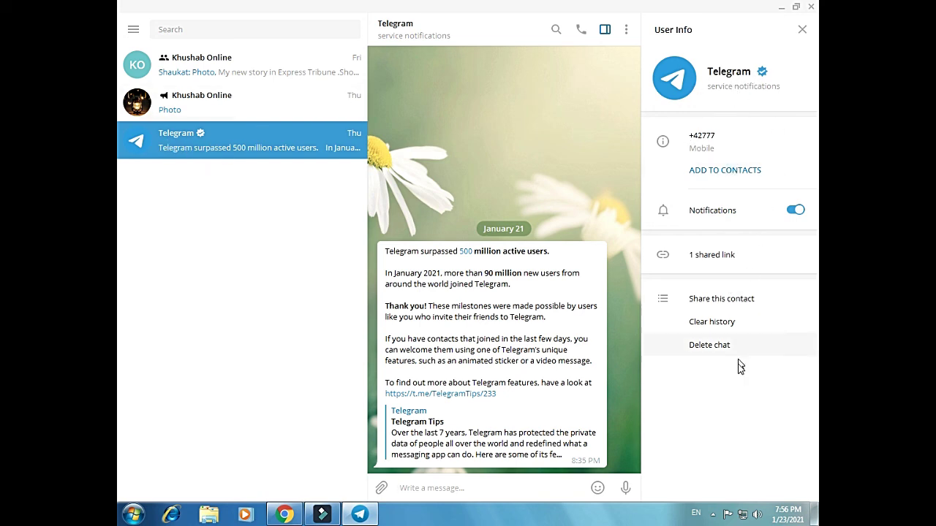
View the Khushab Online channel, then the group's 10-member info list, and close the video viewer.
click(203, 103)
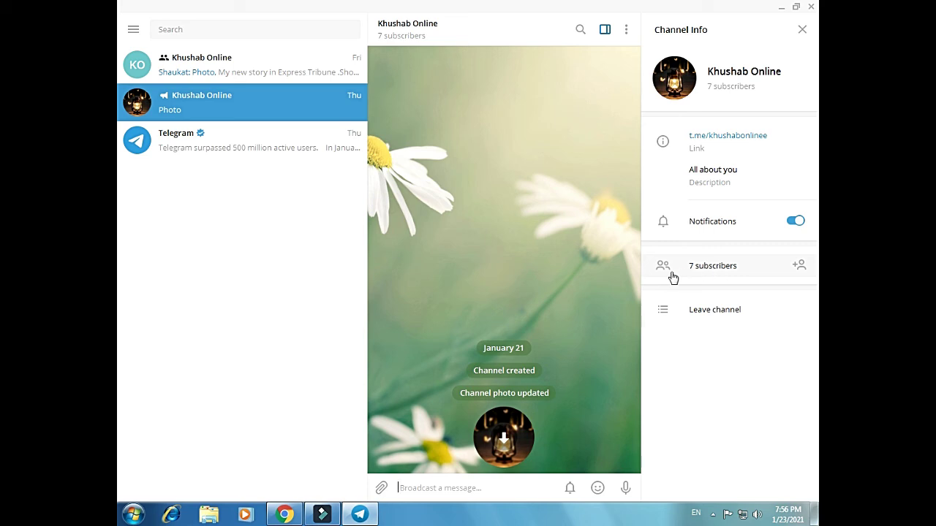
click(232, 71)
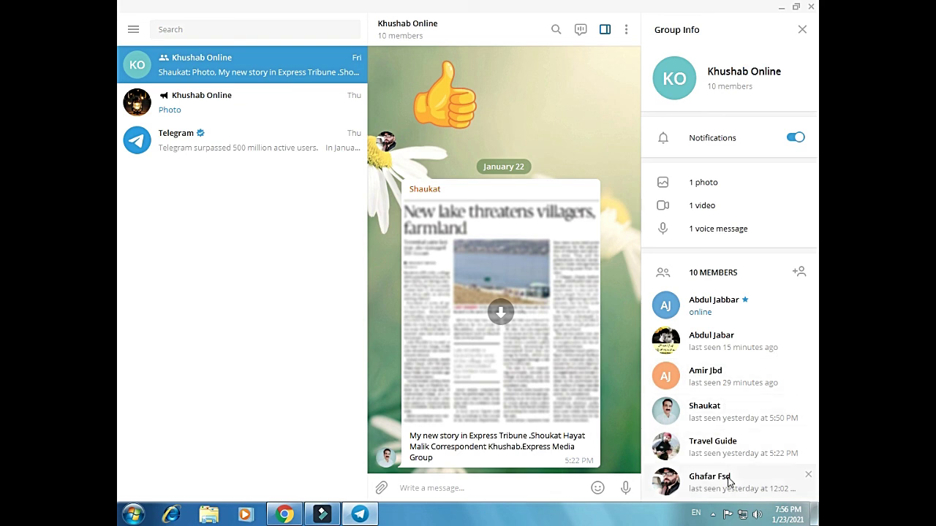
scroll(727, 479, down, 2)
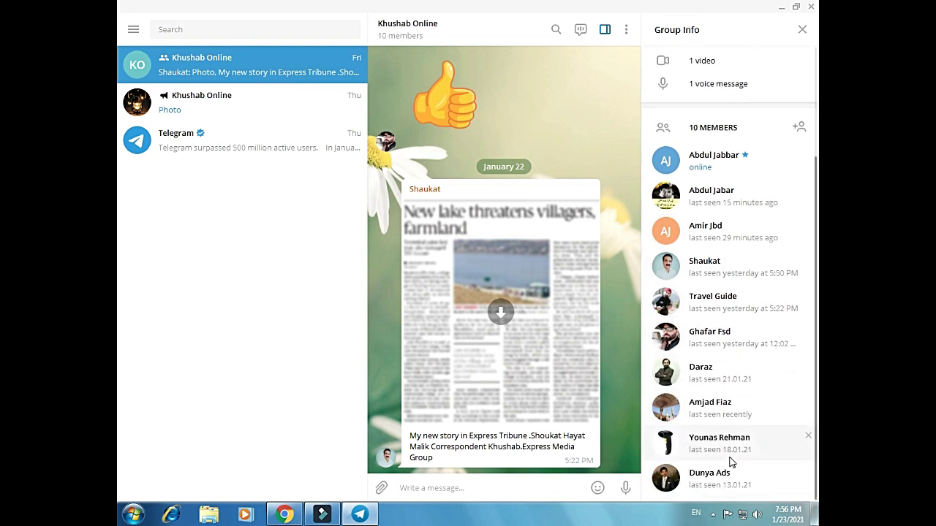
scroll(731, 462, up, 2)
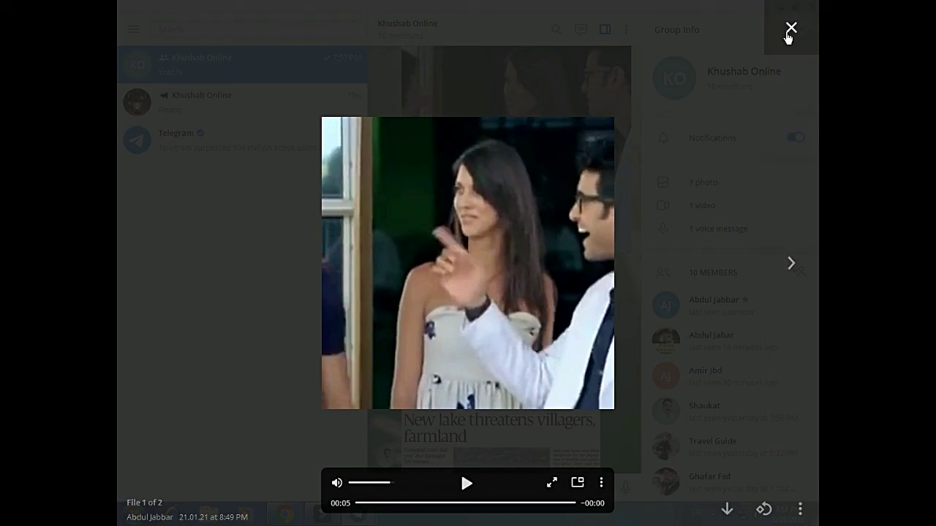
click(790, 27)
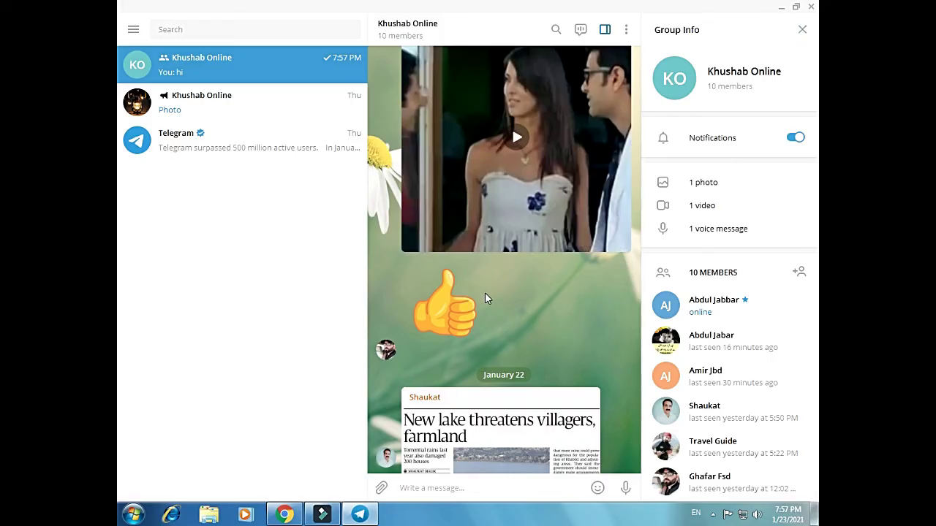
scroll(485, 296, up, 3)
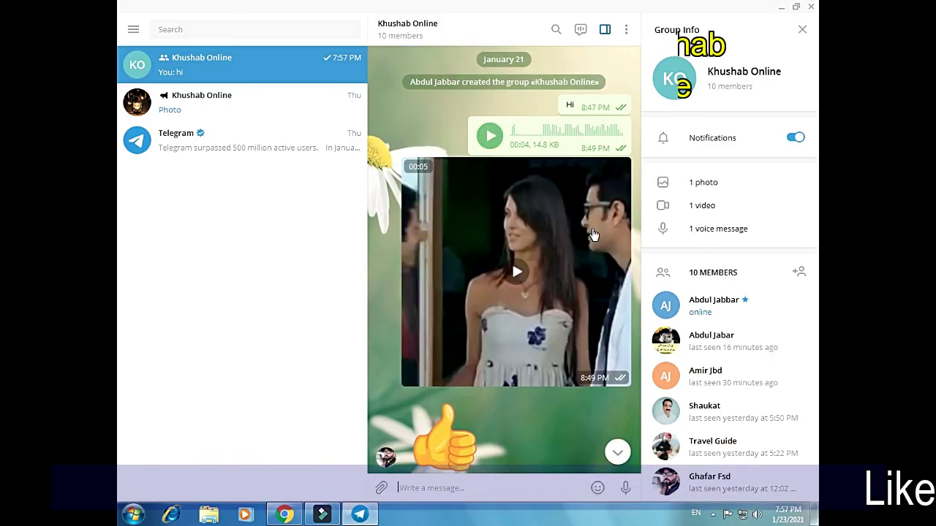